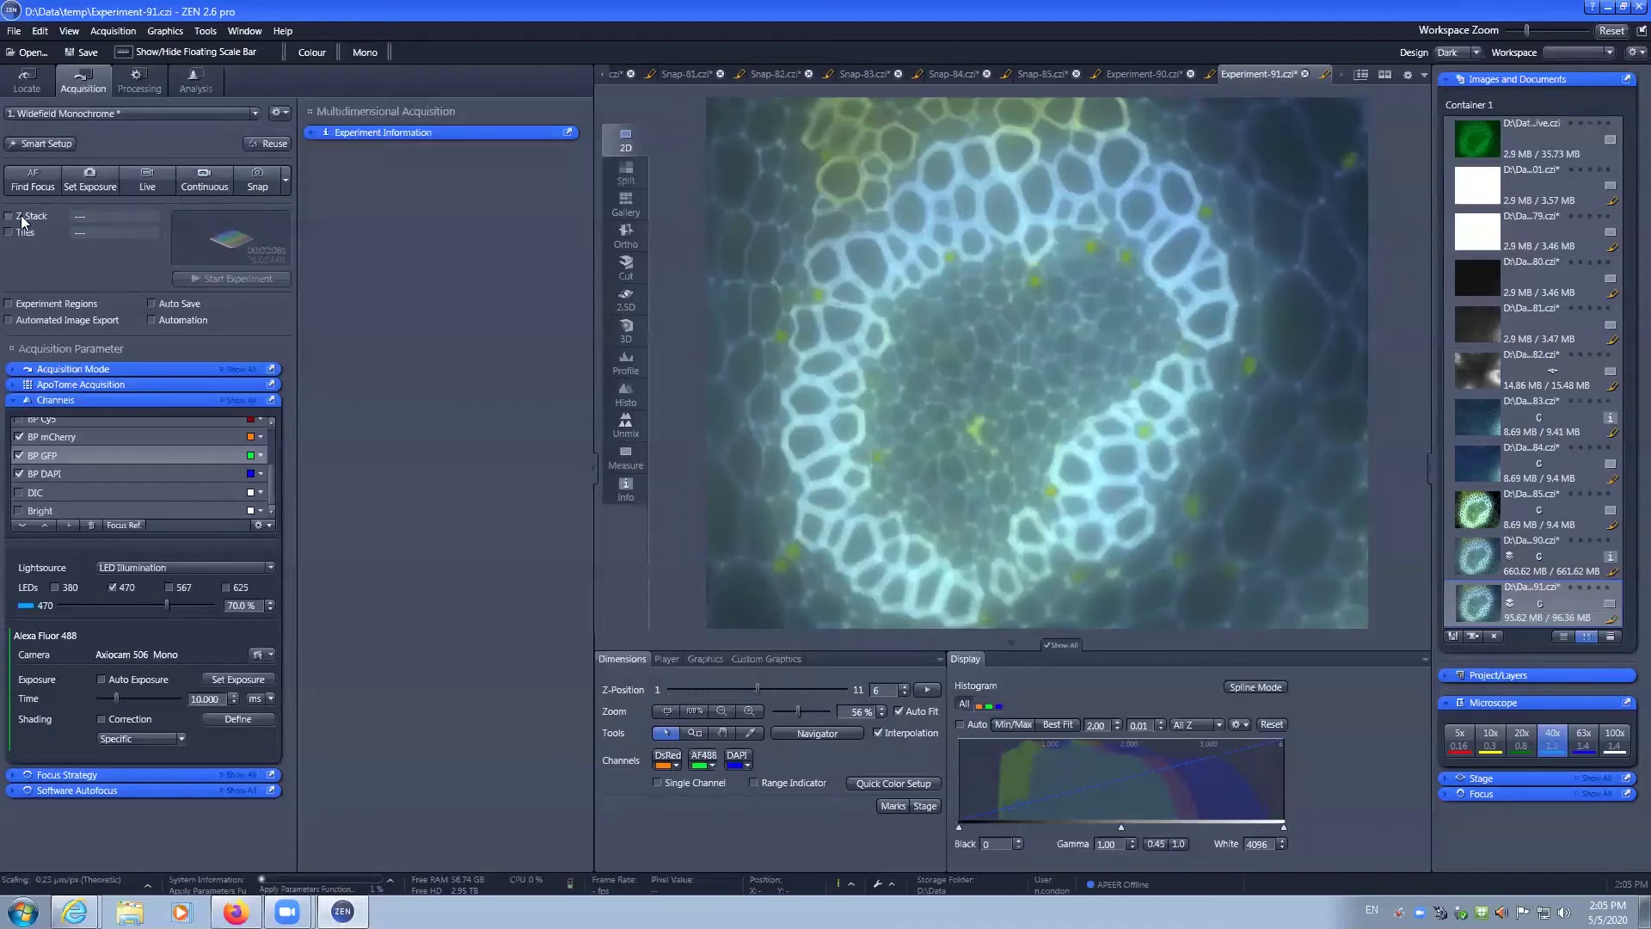
Step: Enable the Tiles checkbox in the Acquisition tab to show the 3 × 3 tile-region settings
click(10, 232)
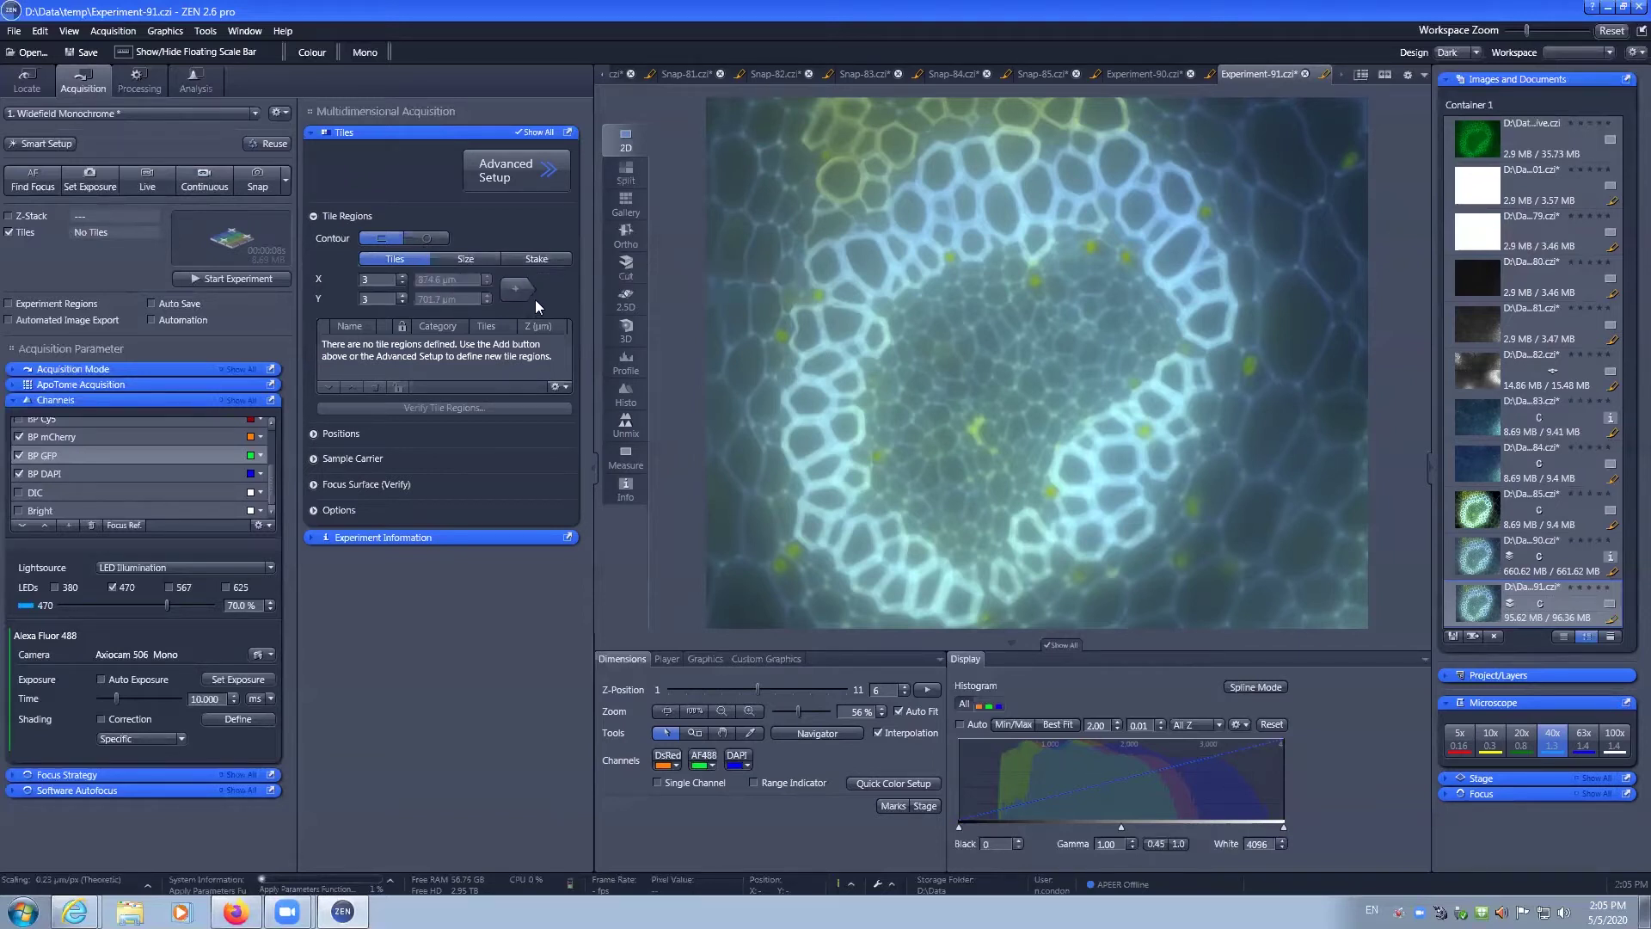
Step: In live view, add 3 × 3 tile region TR1 at the stage position and acquire it as Experiment-92.czi
click(148, 181)
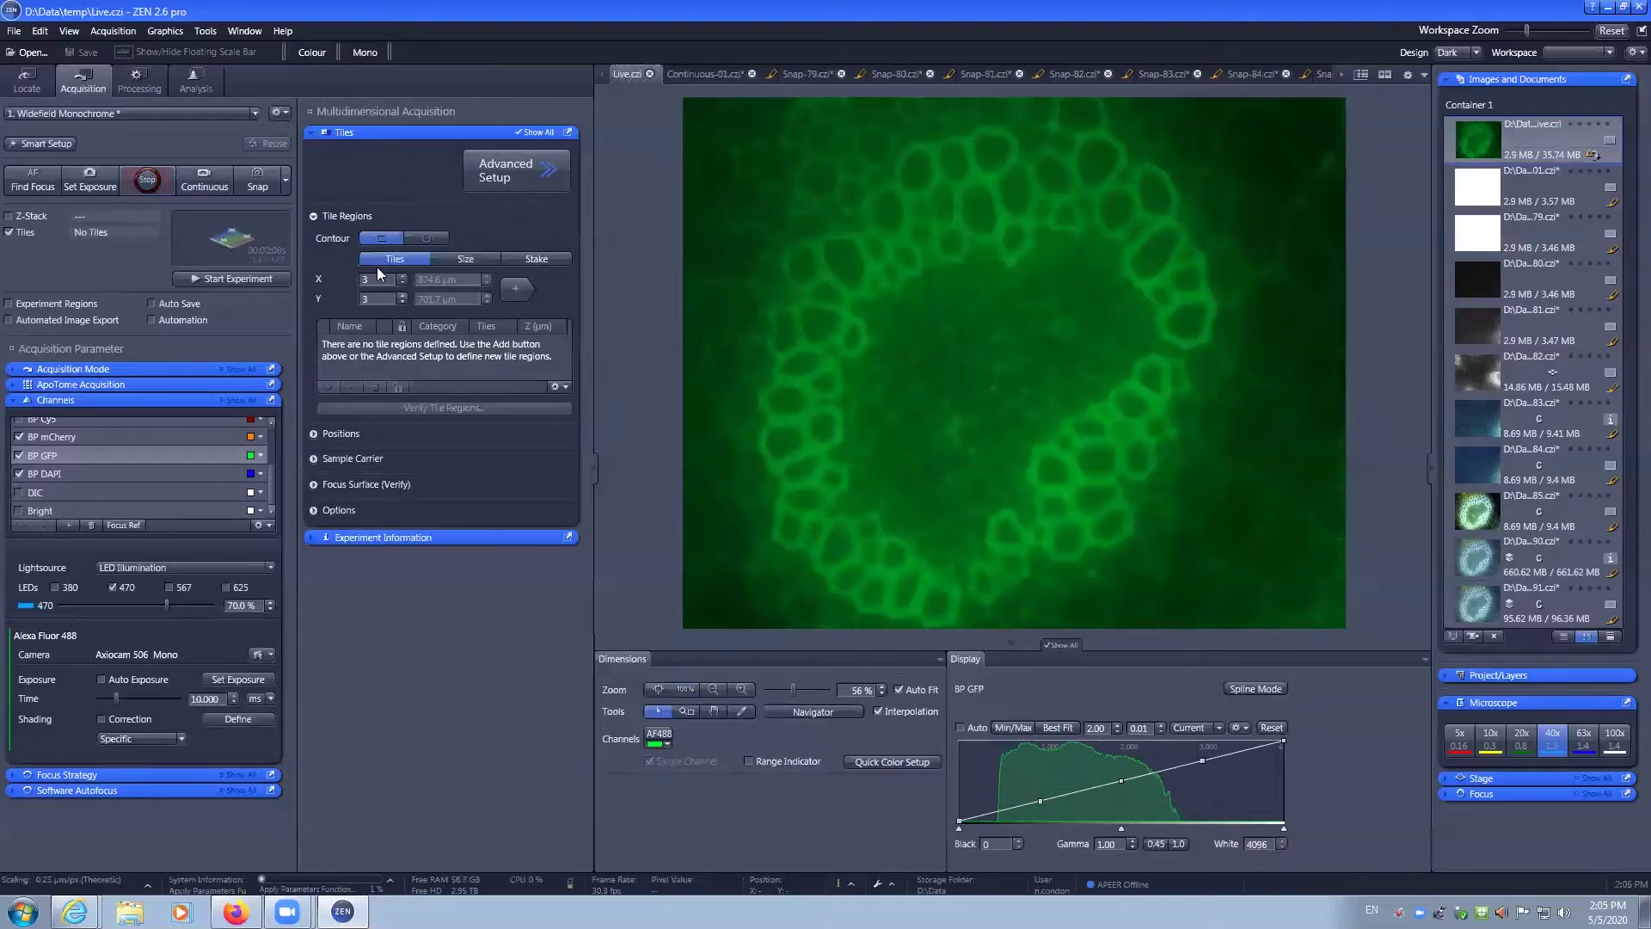
click(510, 295)
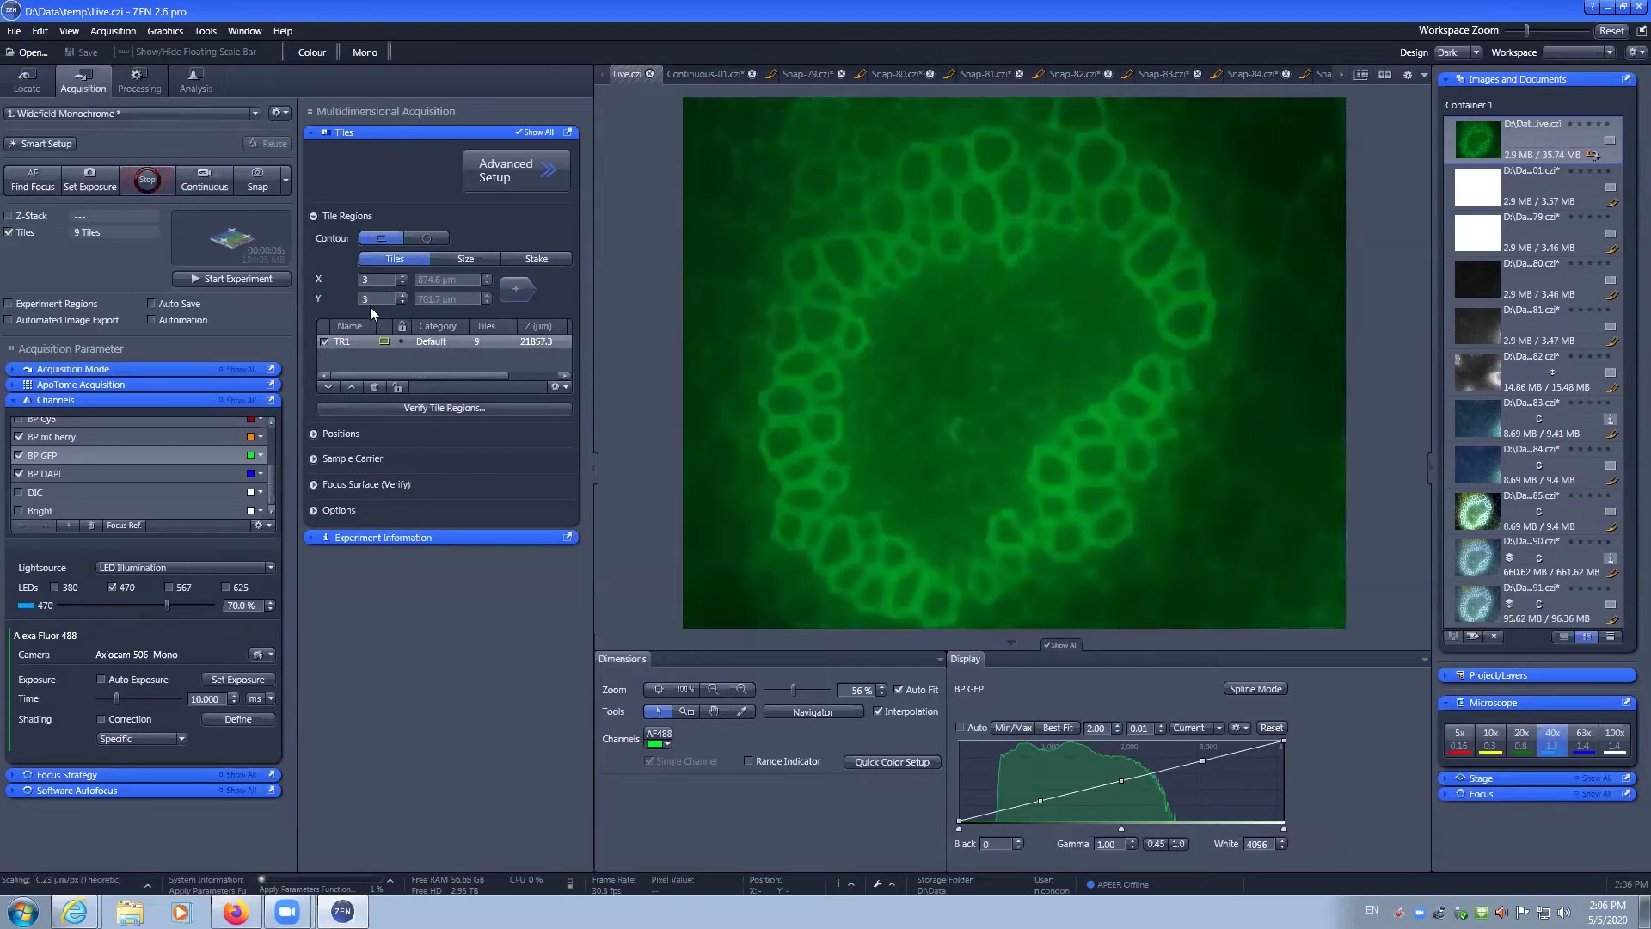
click(255, 275)
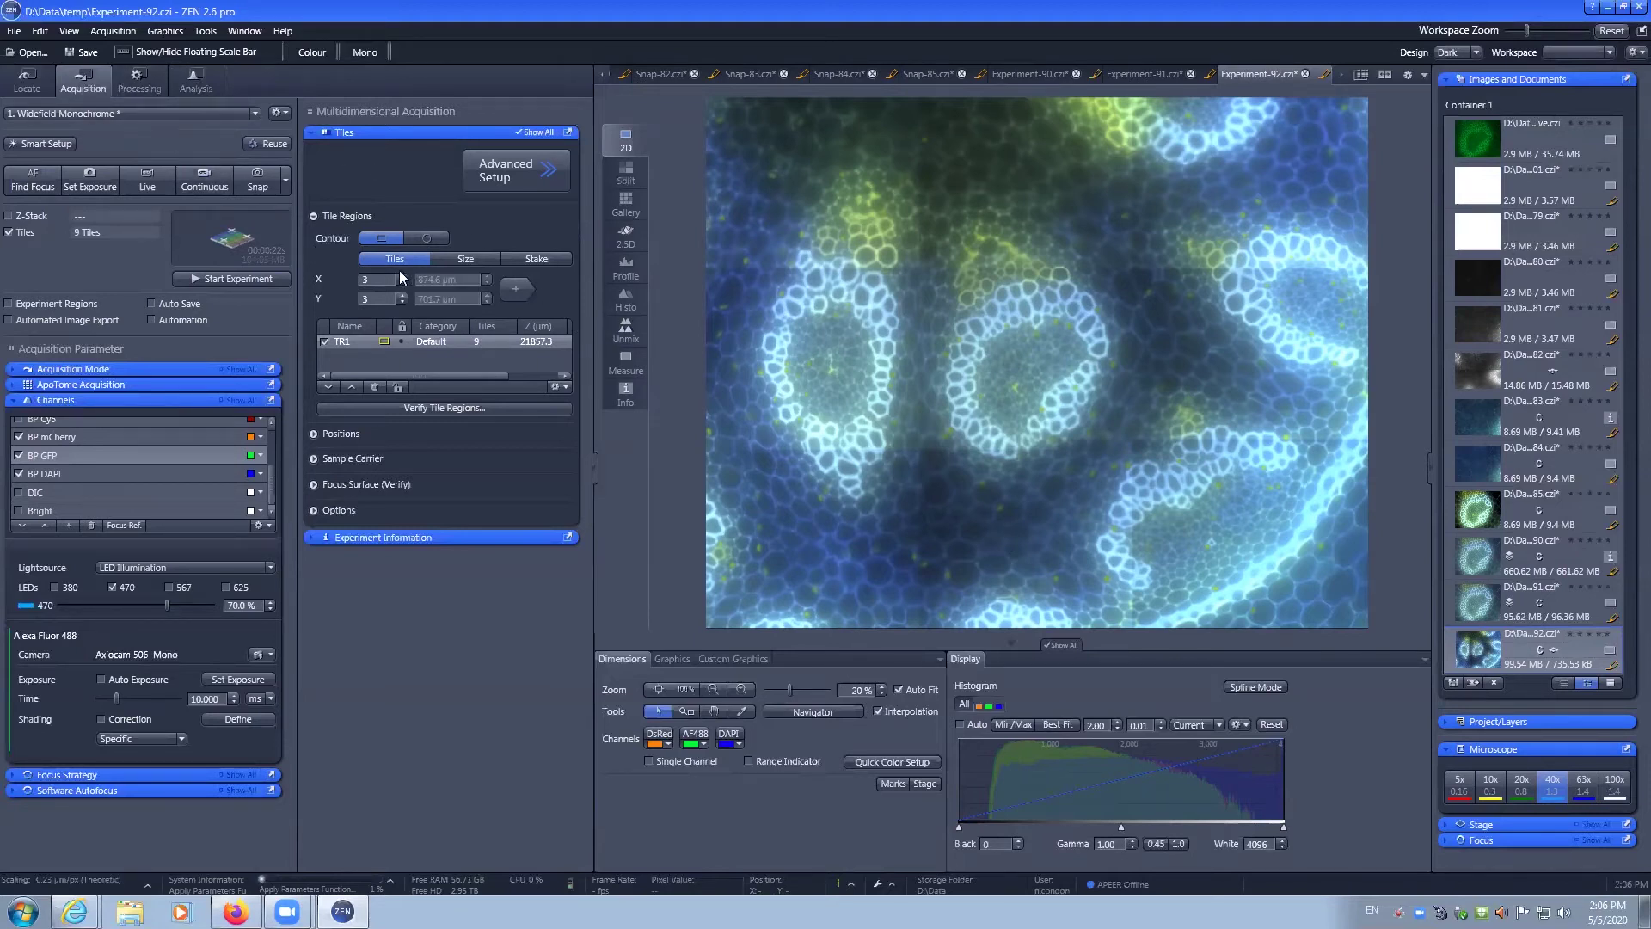
Step: Define tile regions by size as 1000 × 1000 µm and add a 20-tile region despite the overlap warning
click(451, 259)
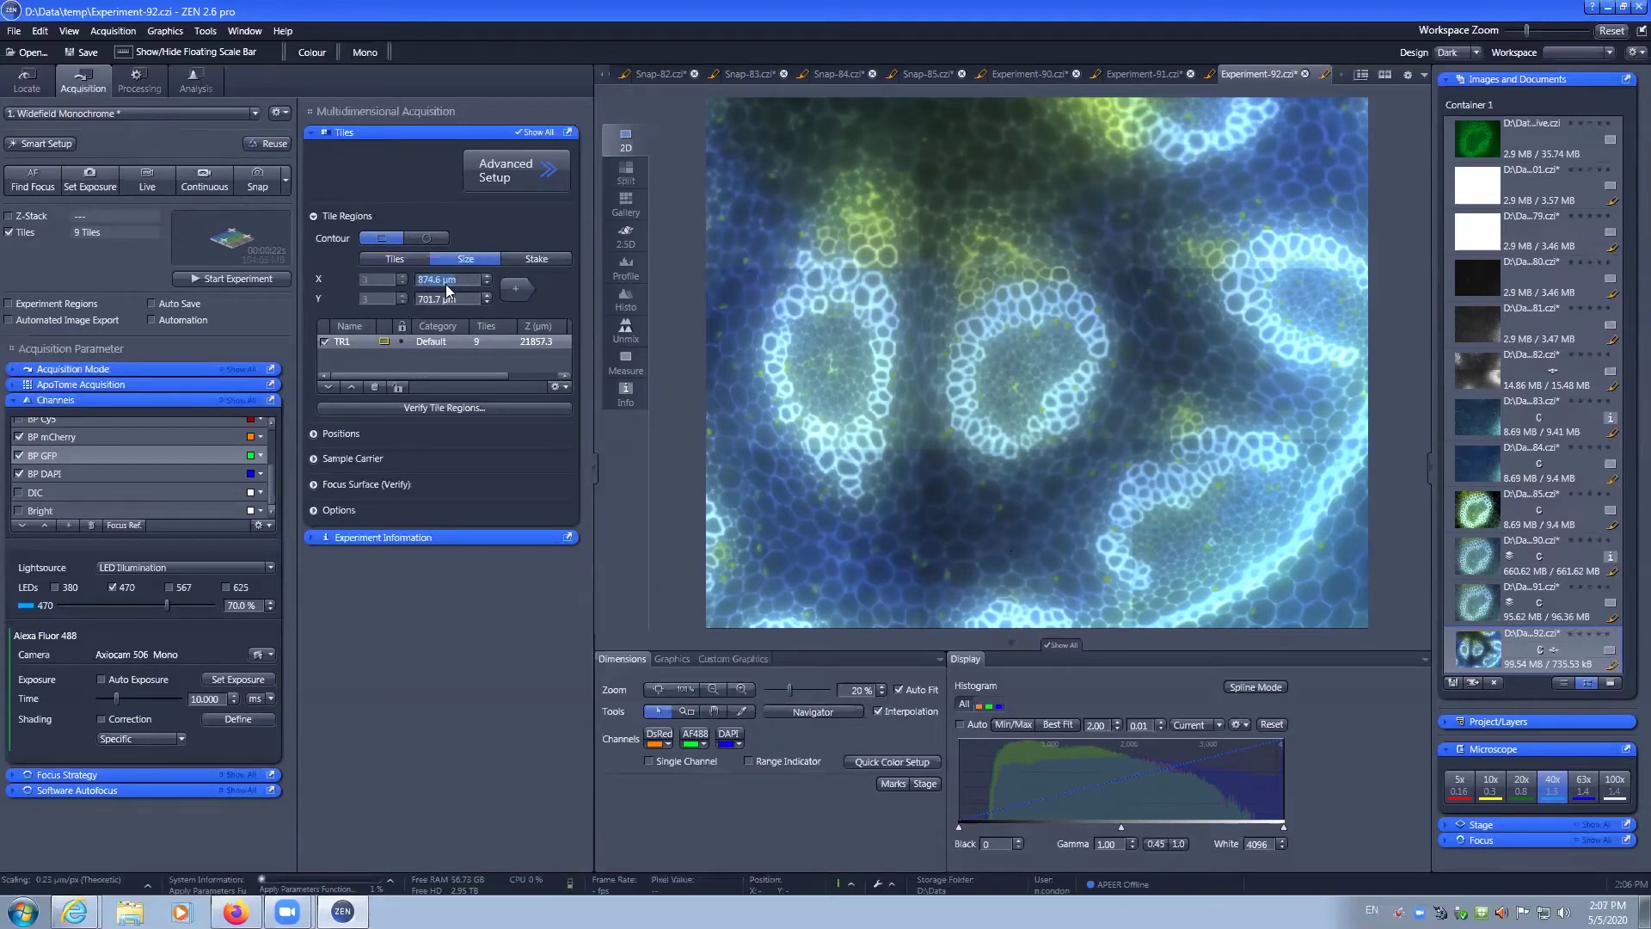
text(10)
key(Tab)
text(1000)
key(Return)
click(508, 290)
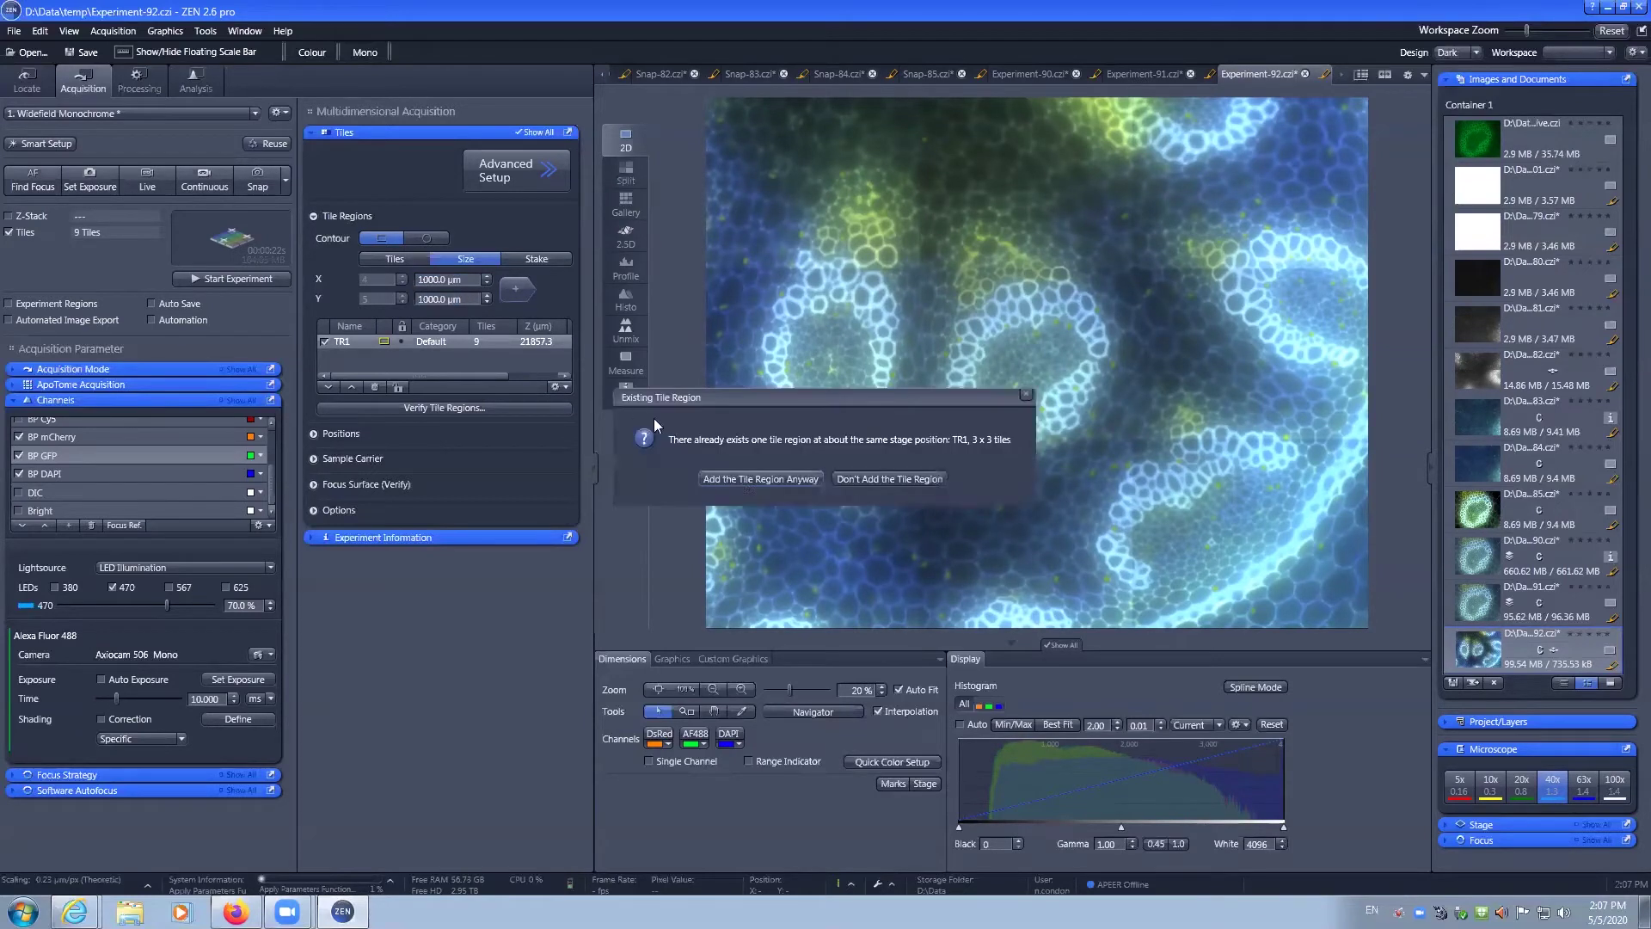
click(760, 479)
Step: Delete tile regions TR1 and TR2, leaving the tile-region list empty
click(459, 356)
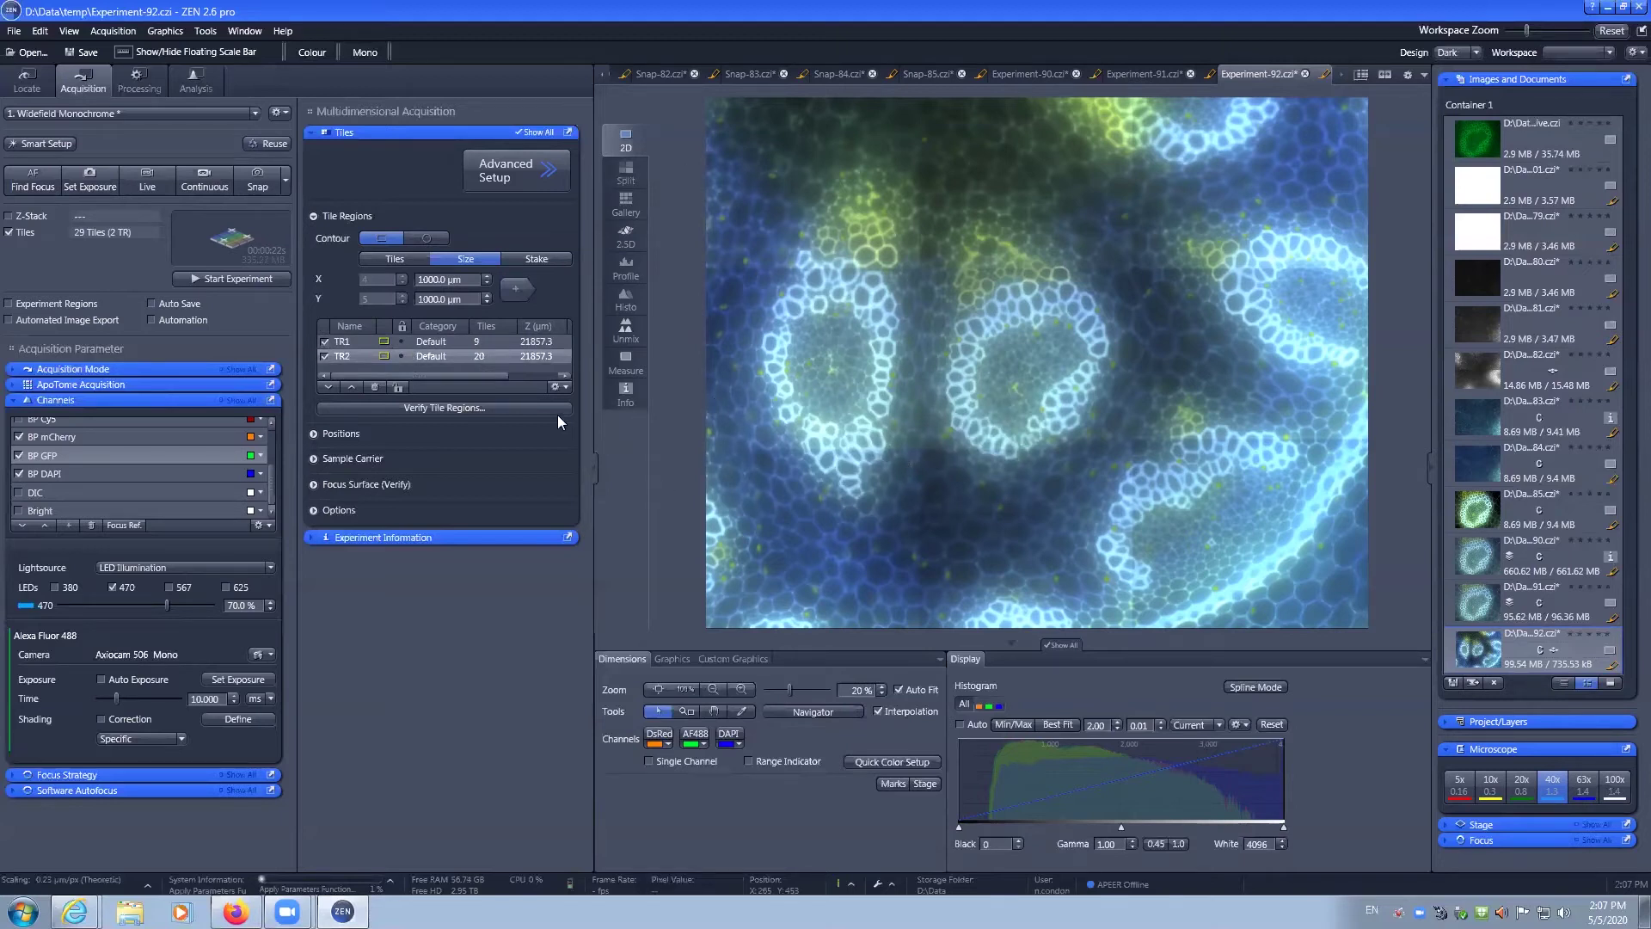
click(323, 343)
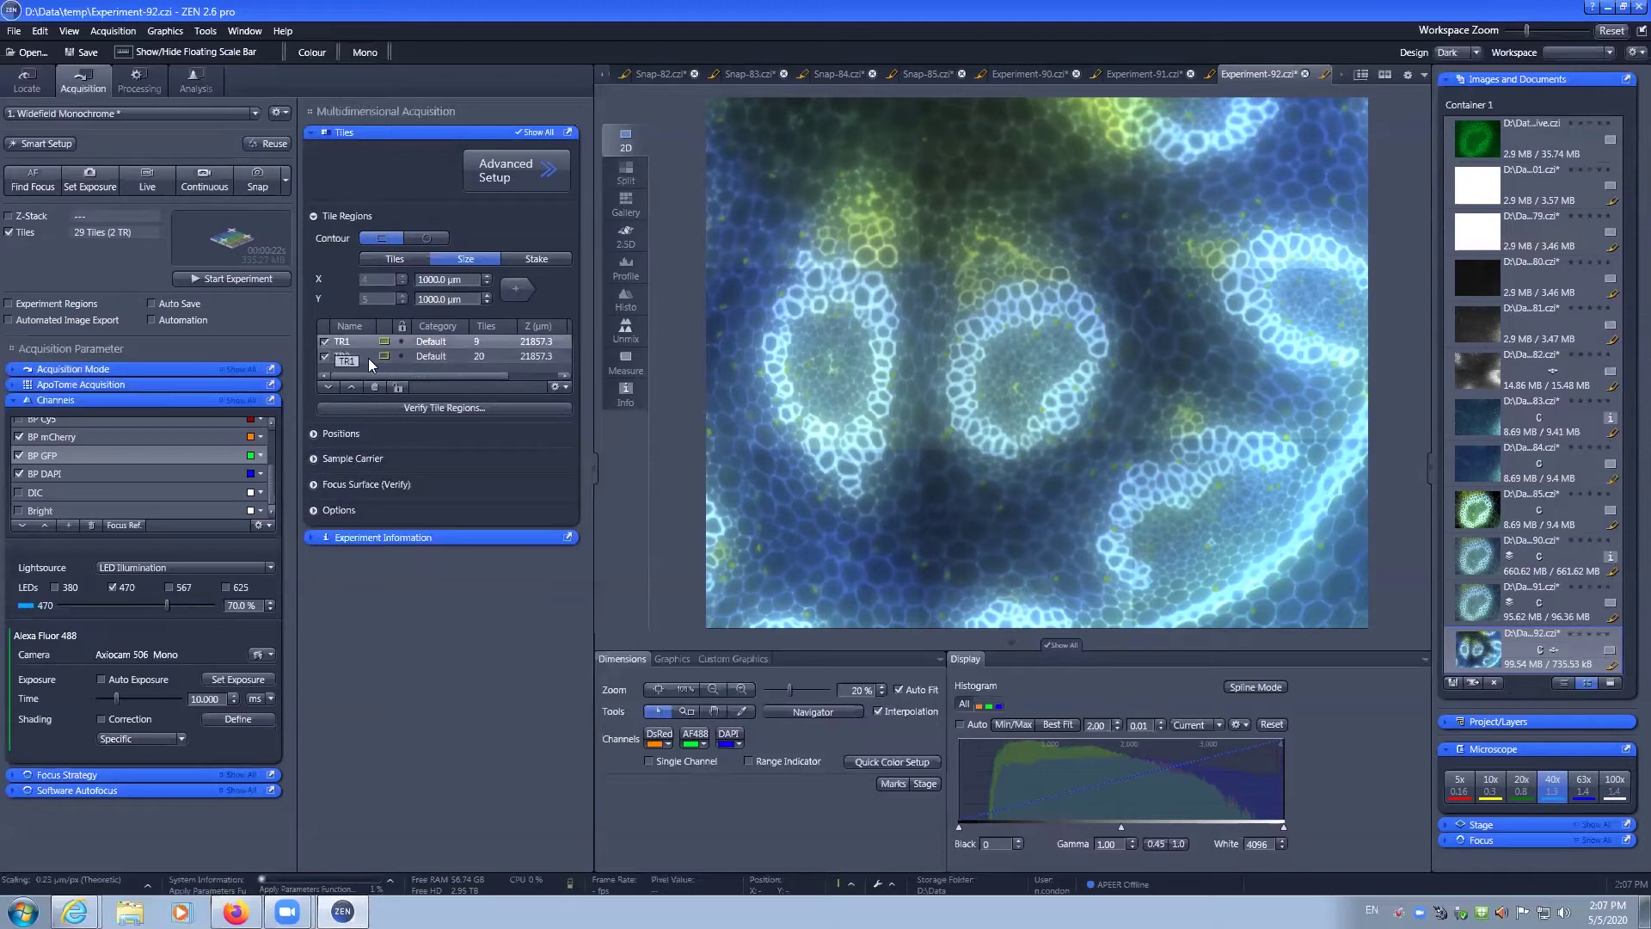
click(375, 387)
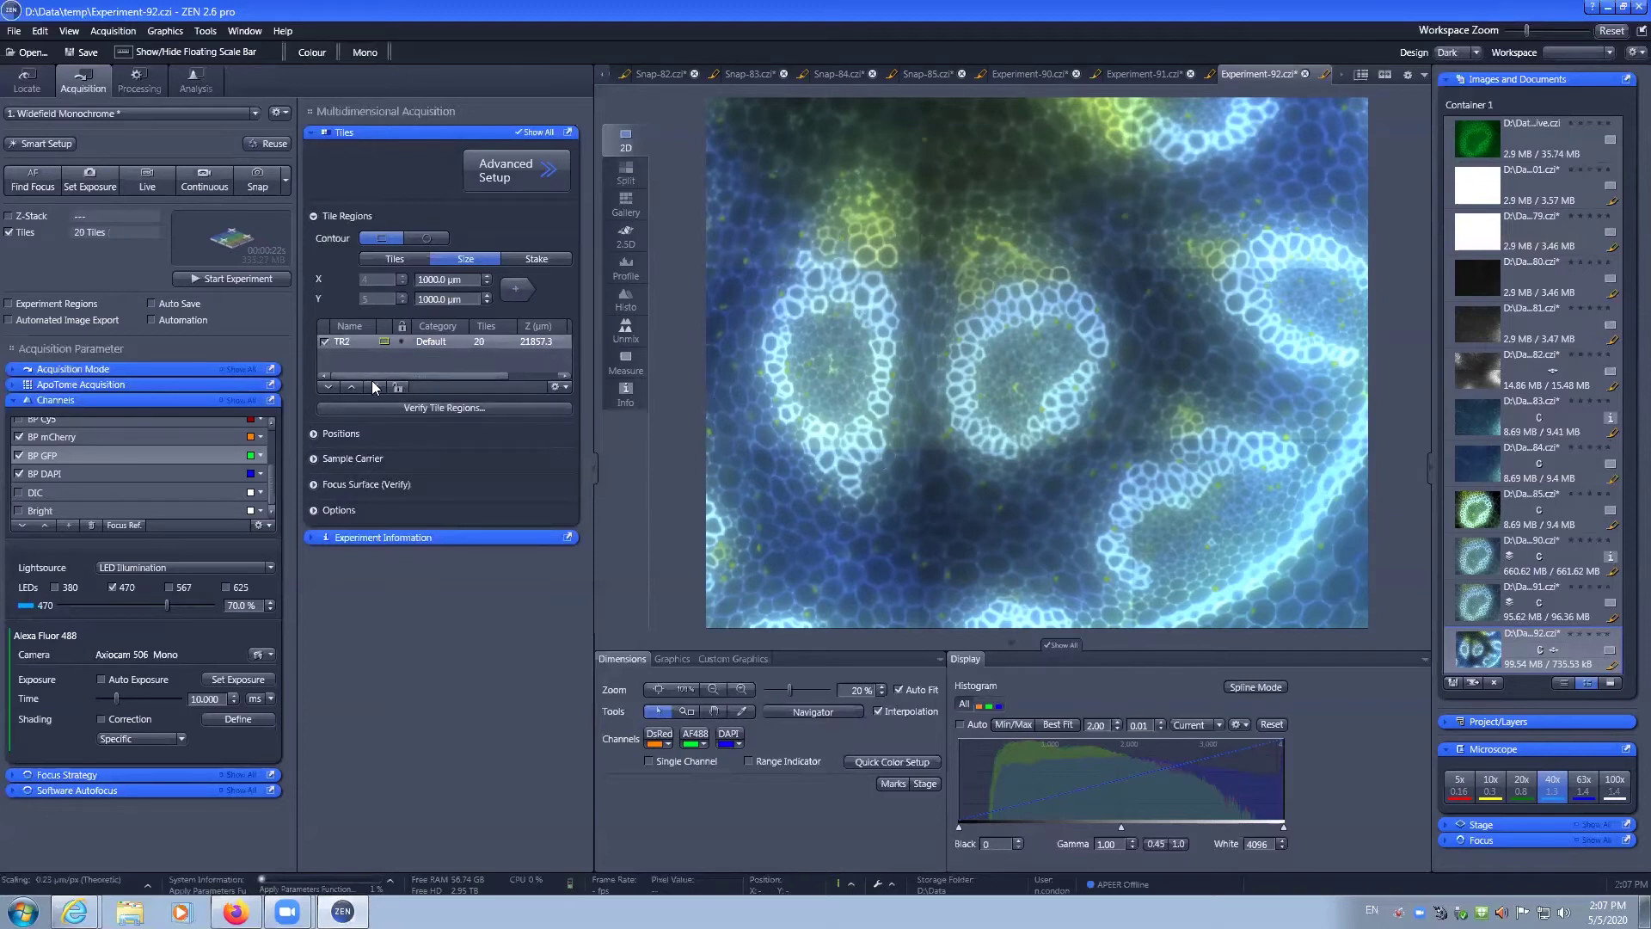
click(373, 386)
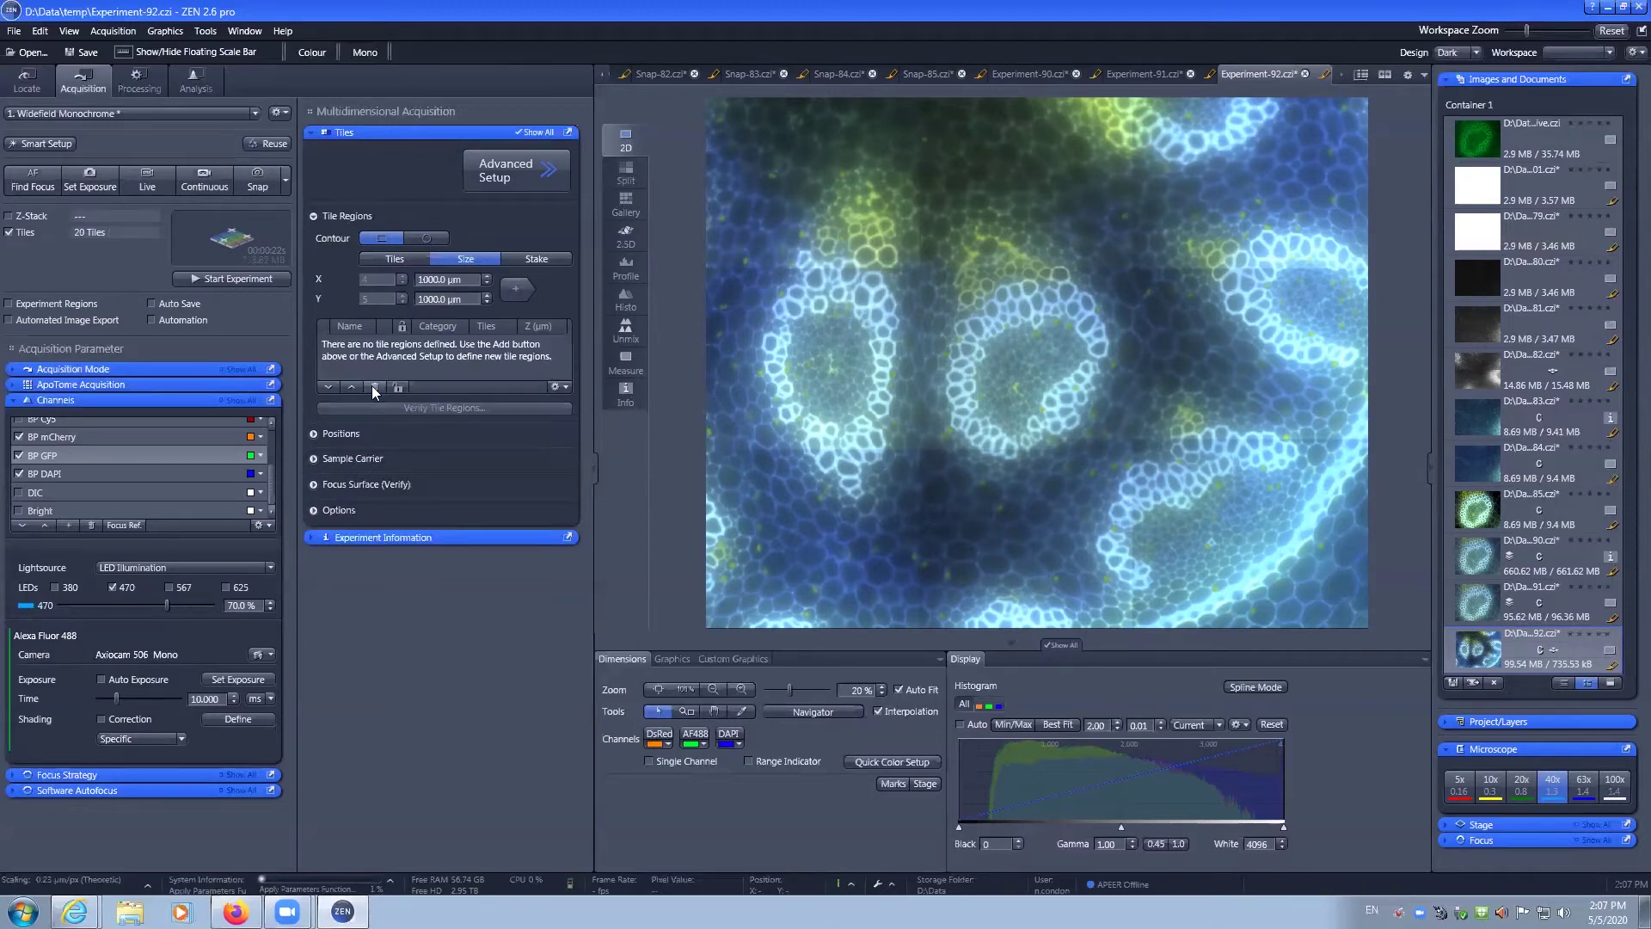
Step: Switch tile region definition to Stake contour mode and collapse the Tile Regions section
click(528, 259)
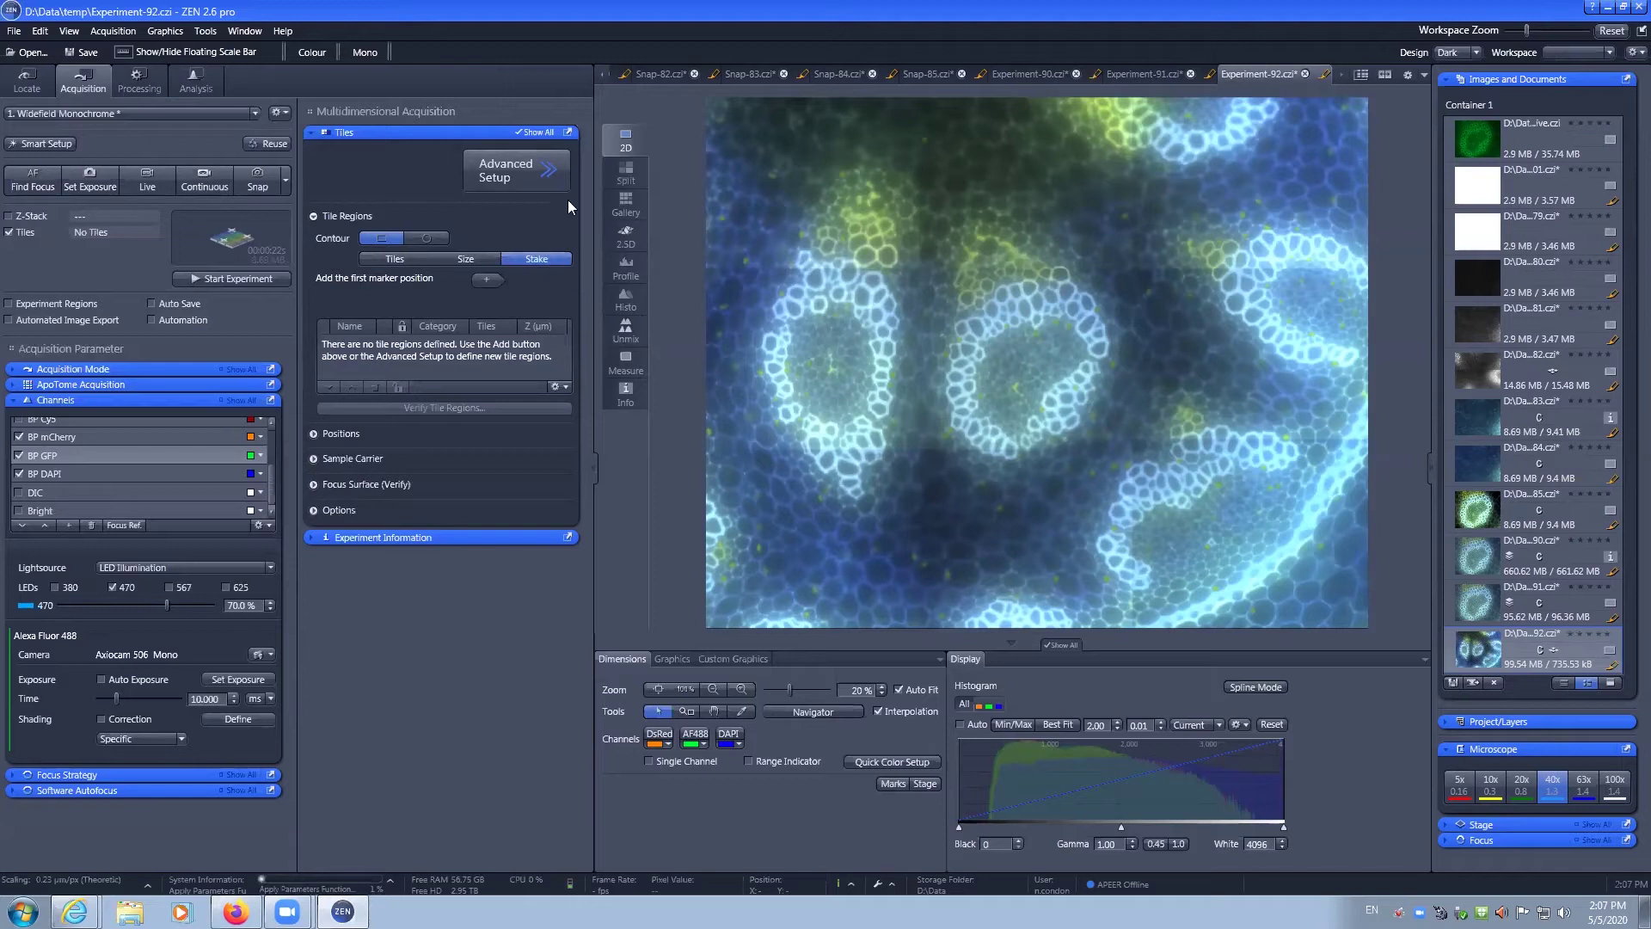
click(315, 217)
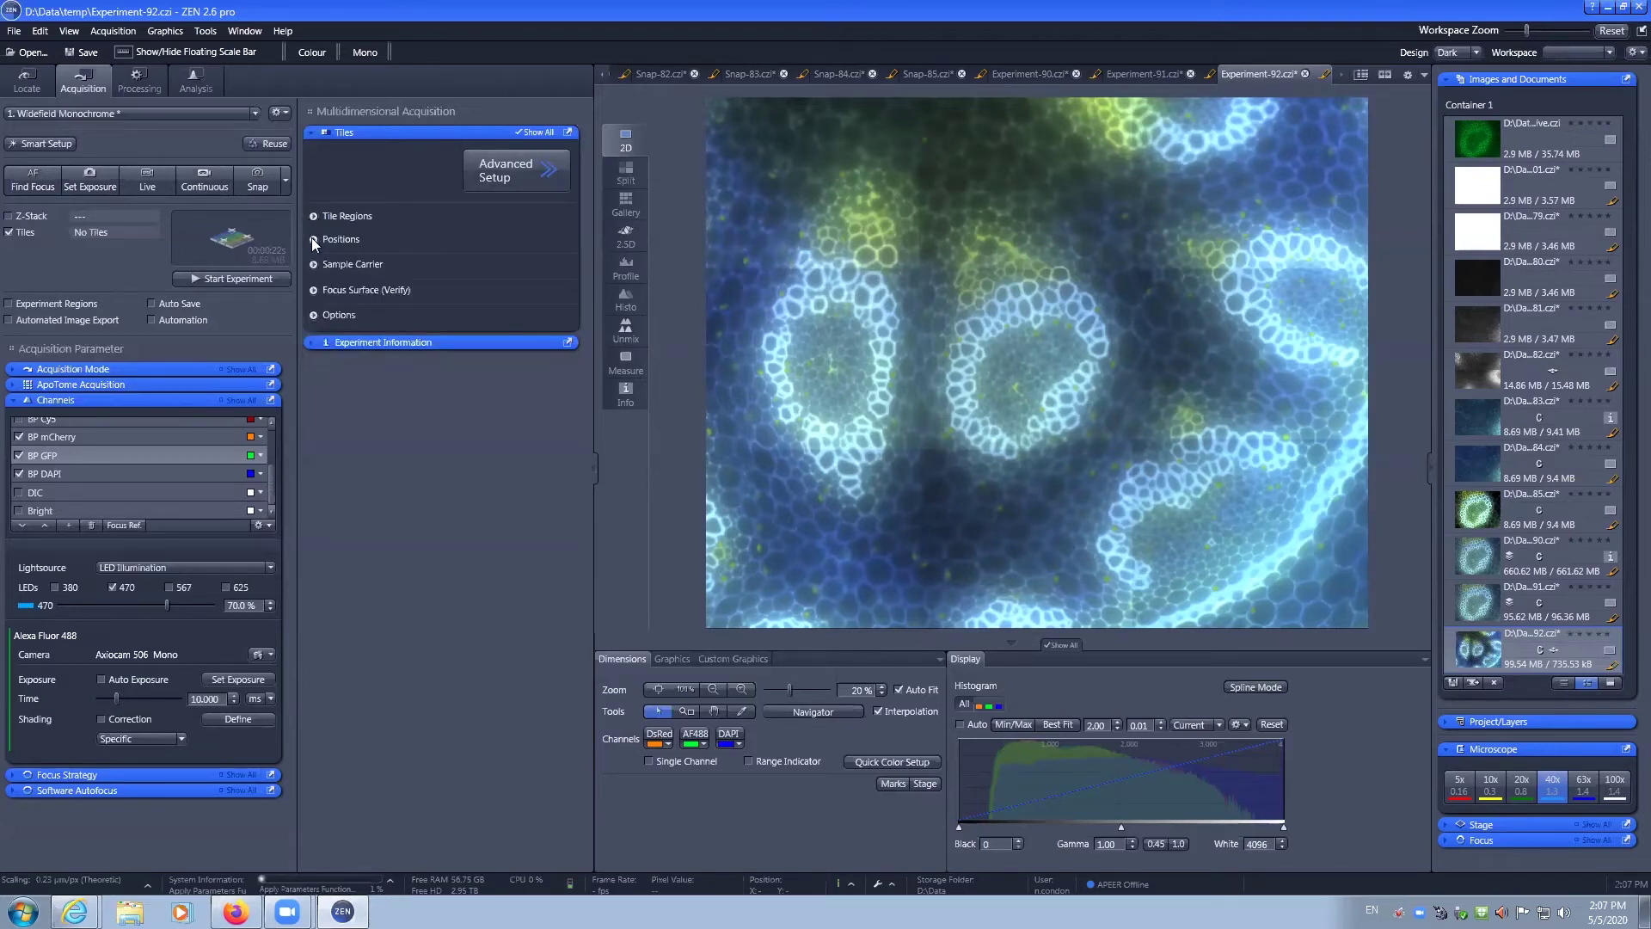
Step: Expand Positions, glance at the array options, and add the current stage position as single position P1
click(313, 239)
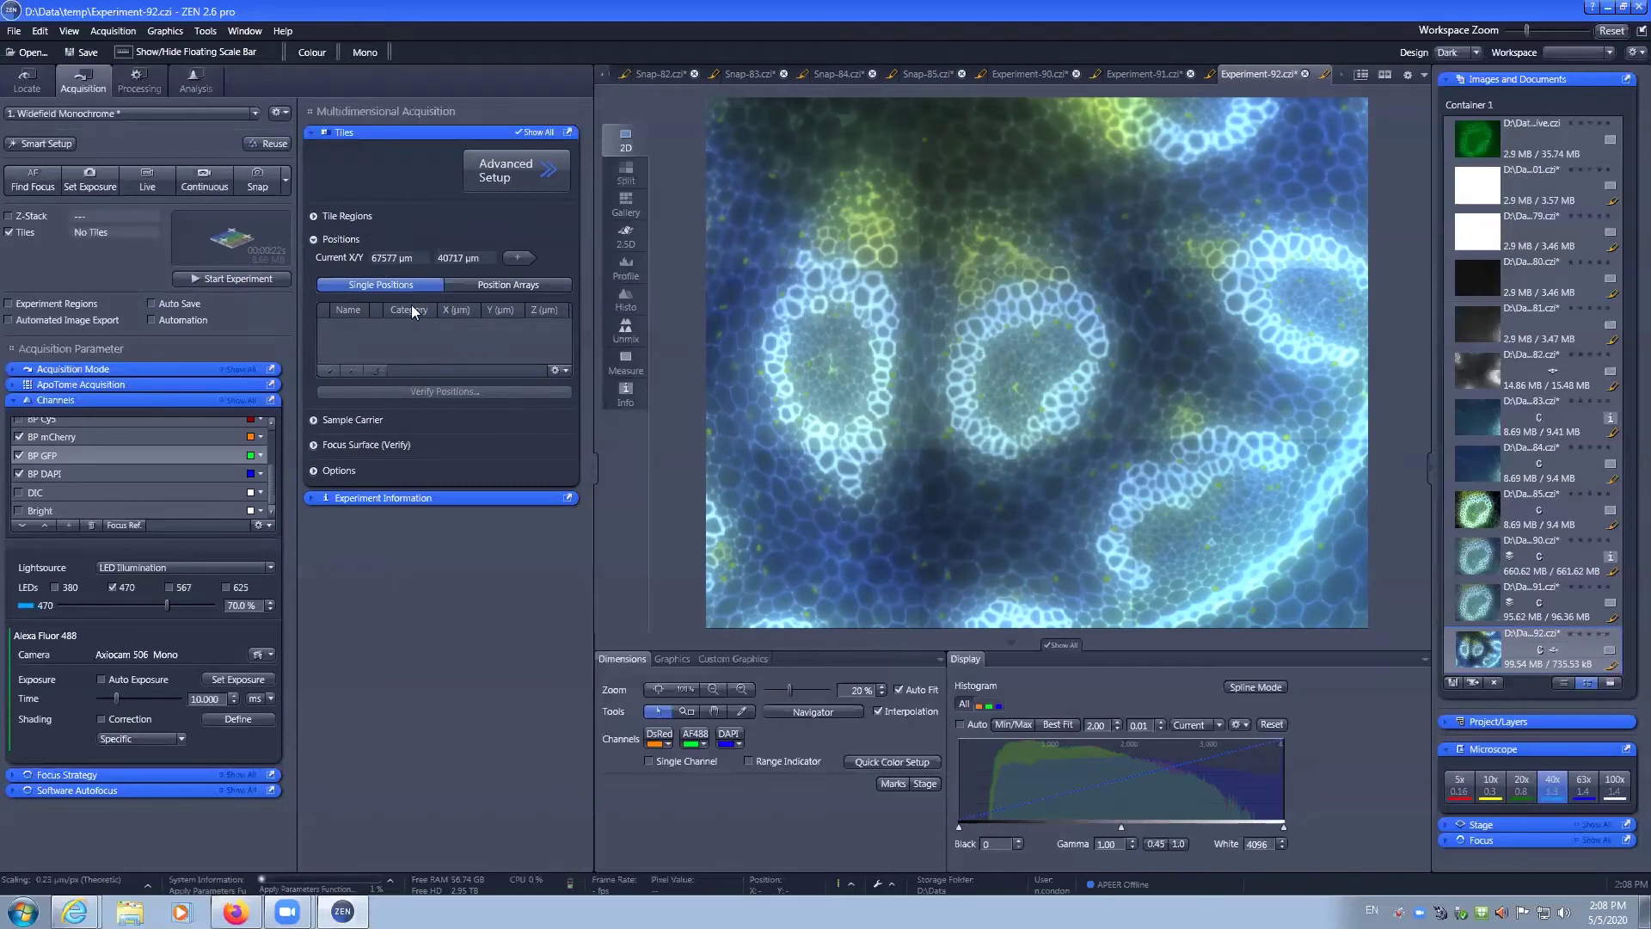
click(473, 284)
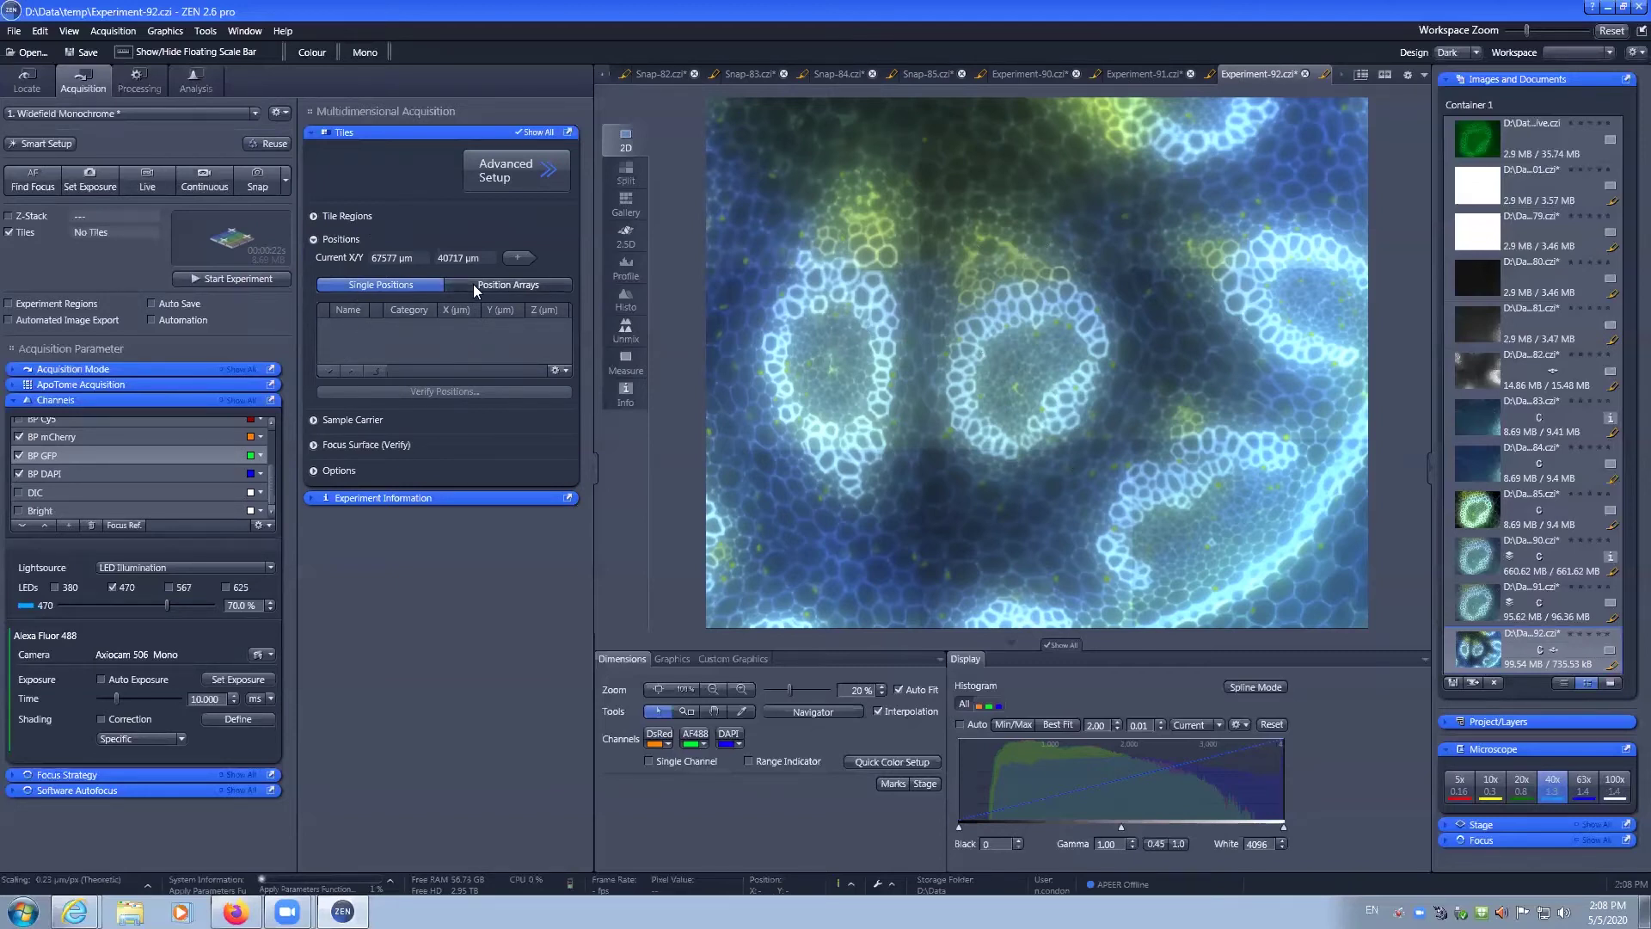
click(389, 282)
click(516, 259)
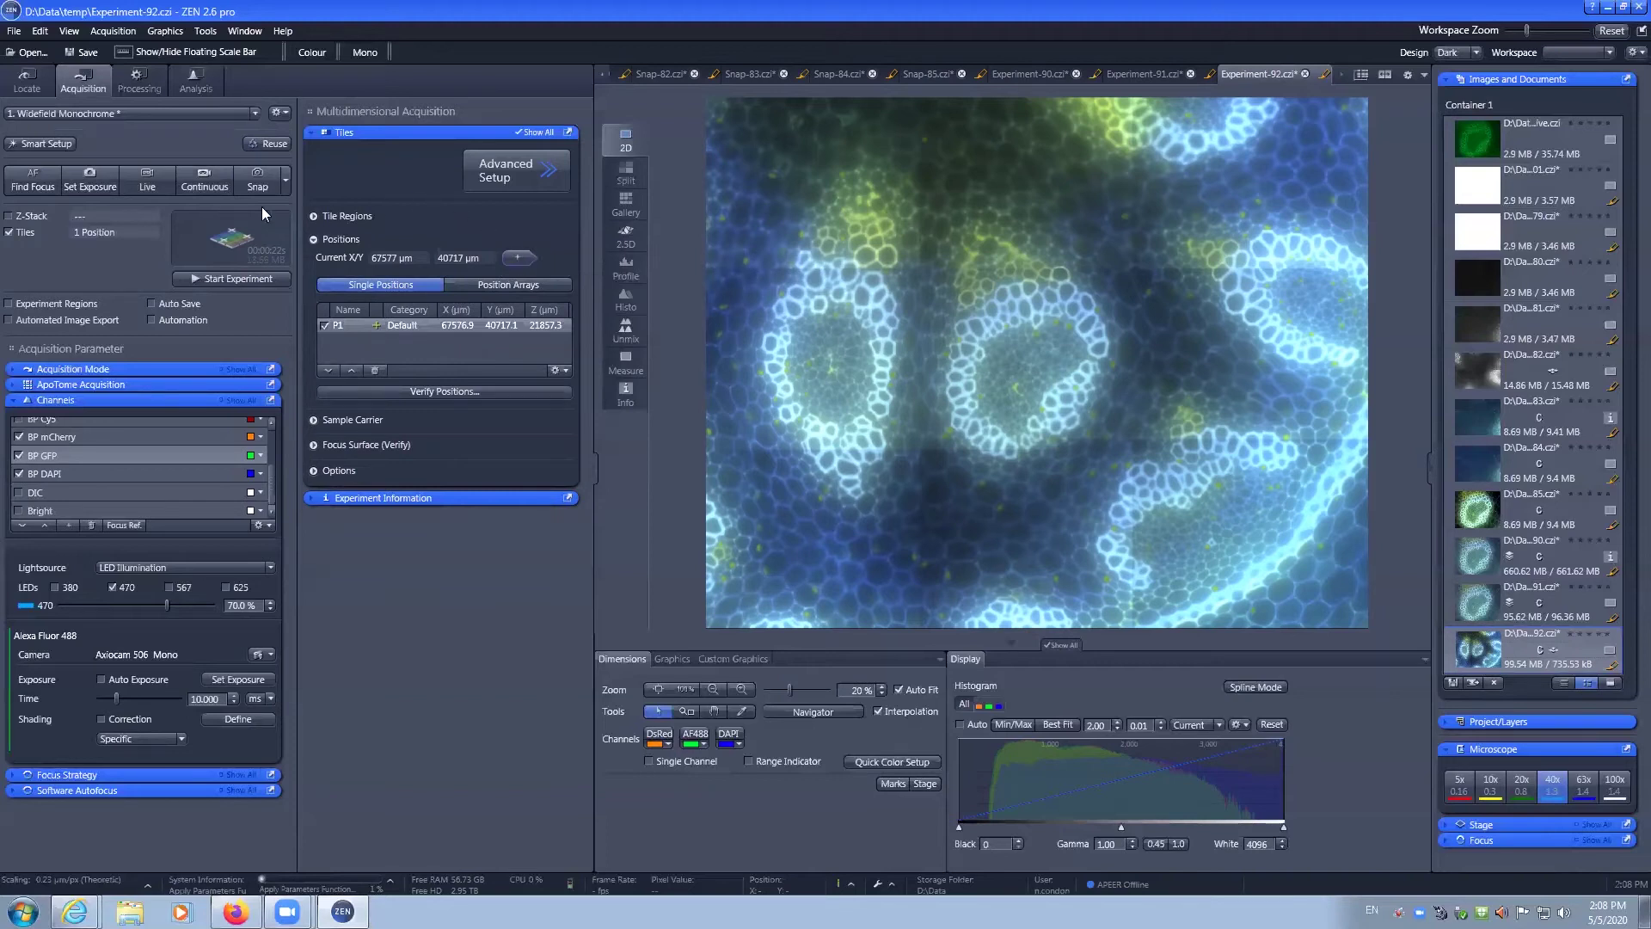
Step: In live view, shift the stage to a neighbouring area, then move between positions P1 and P2
click(158, 177)
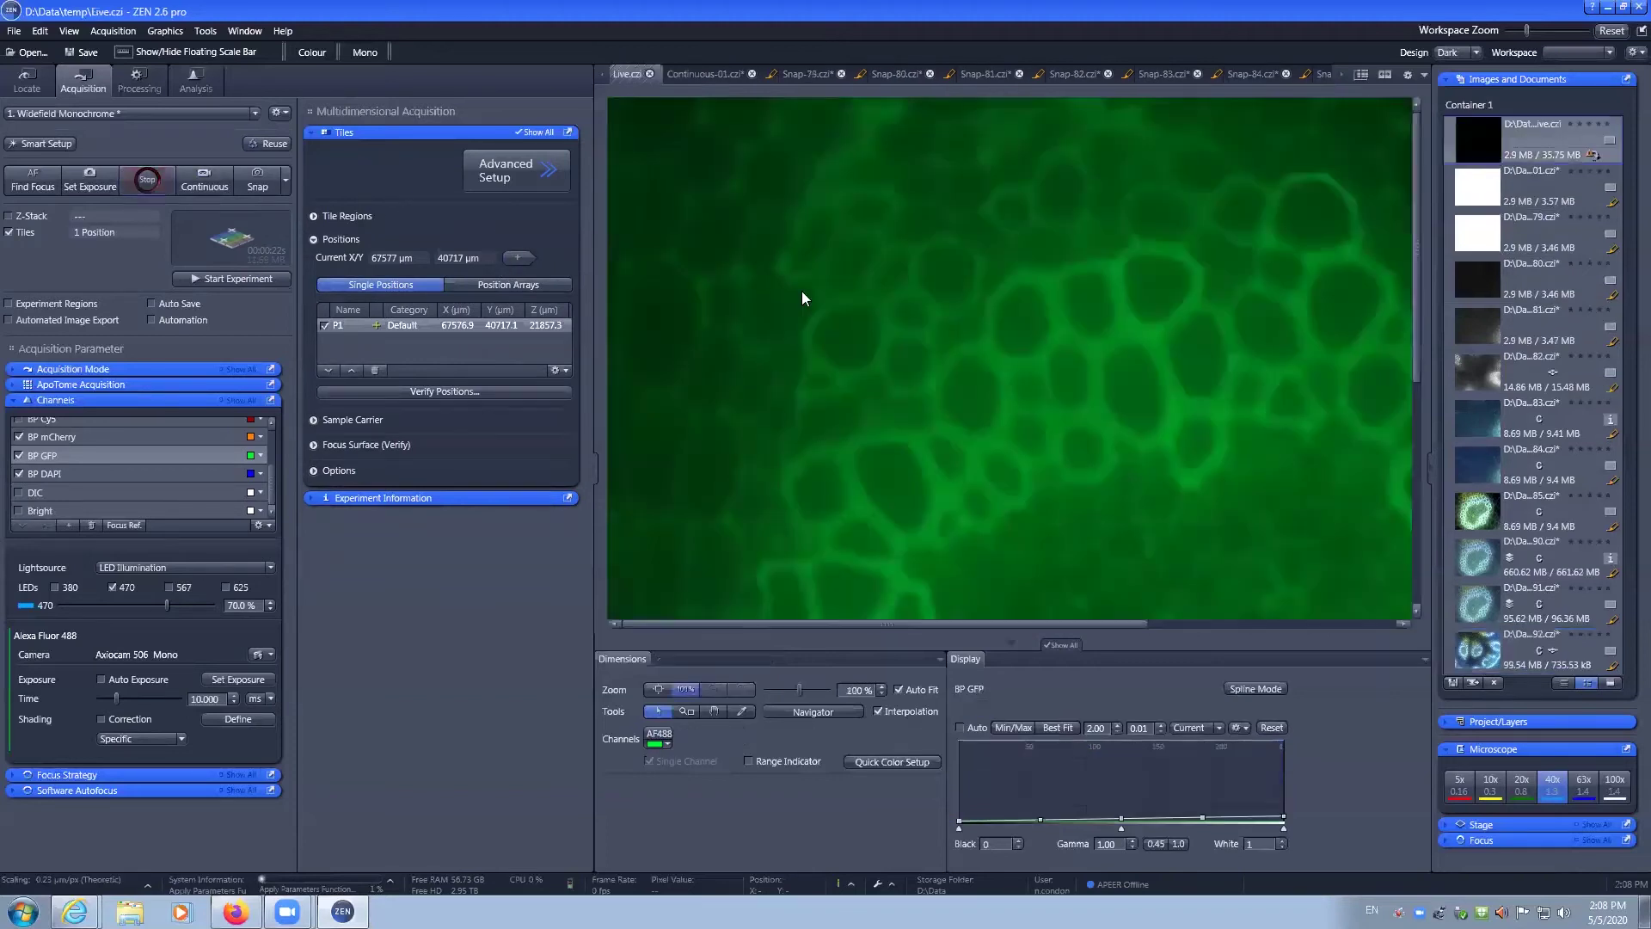
click(695, 326)
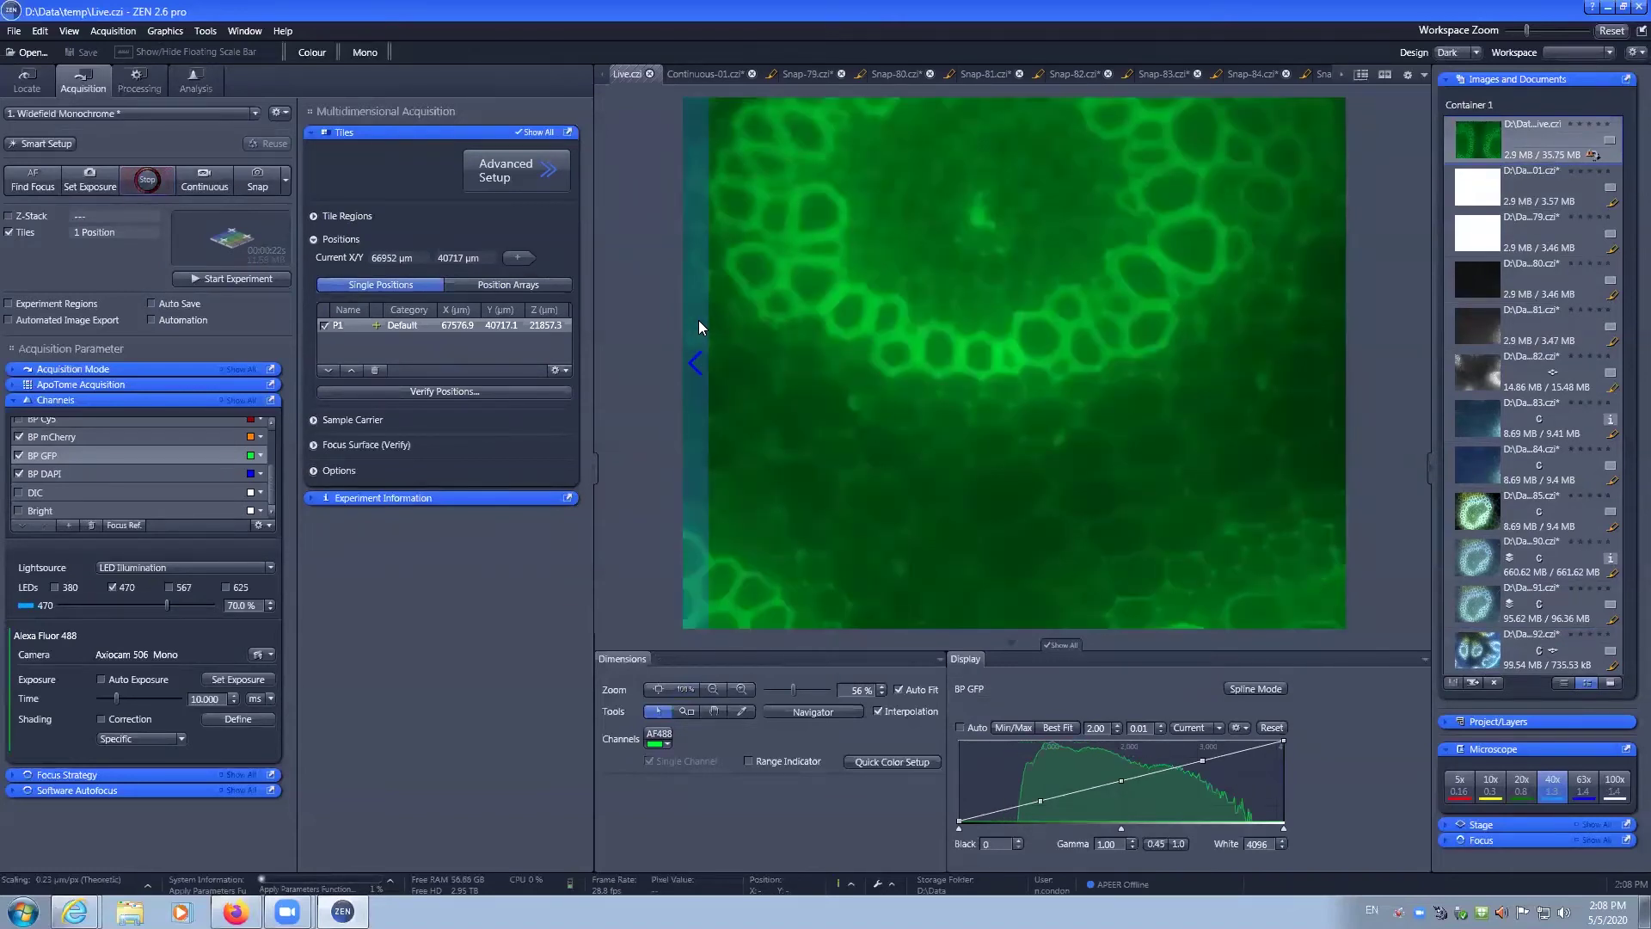
click(962, 115)
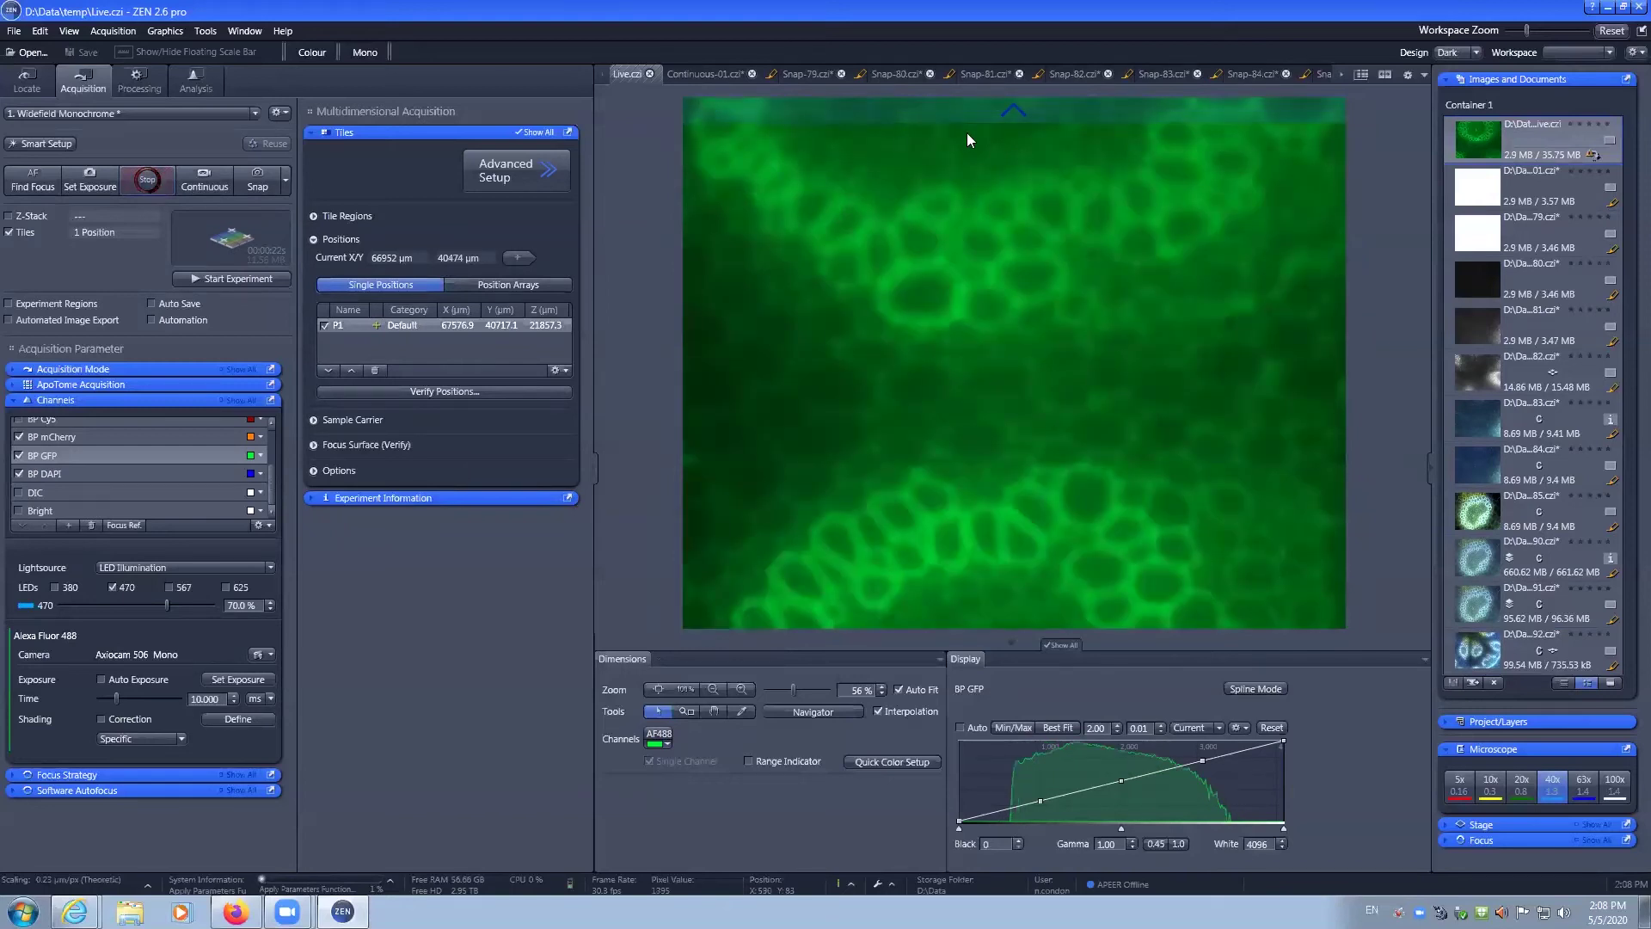
click(978, 115)
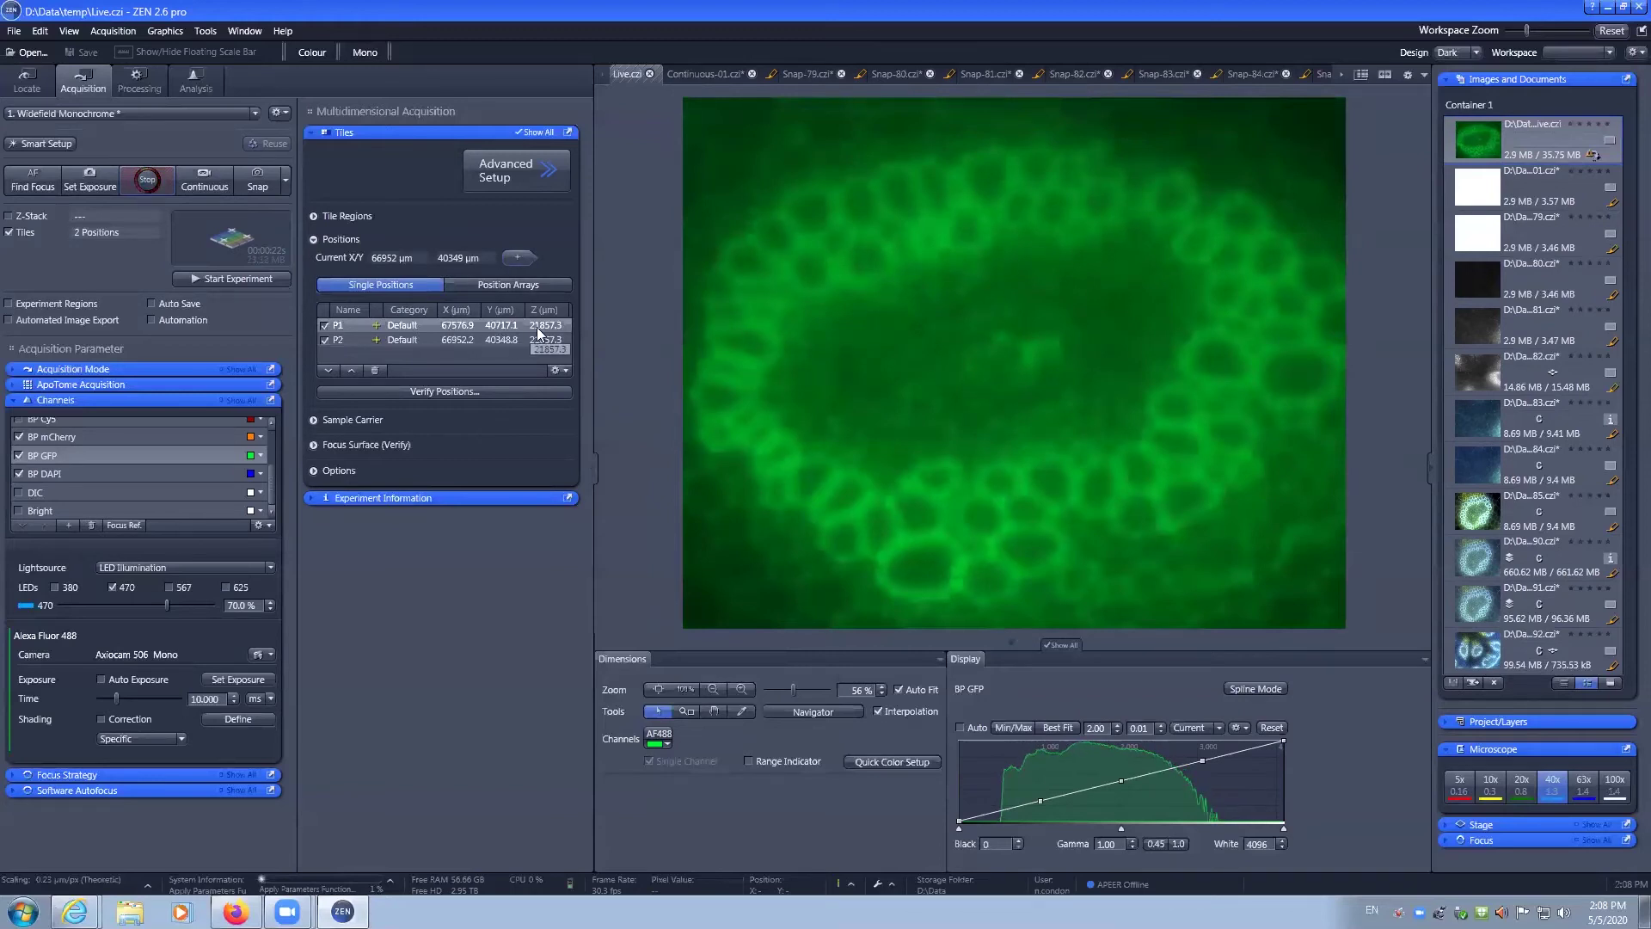
double_click(465, 326)
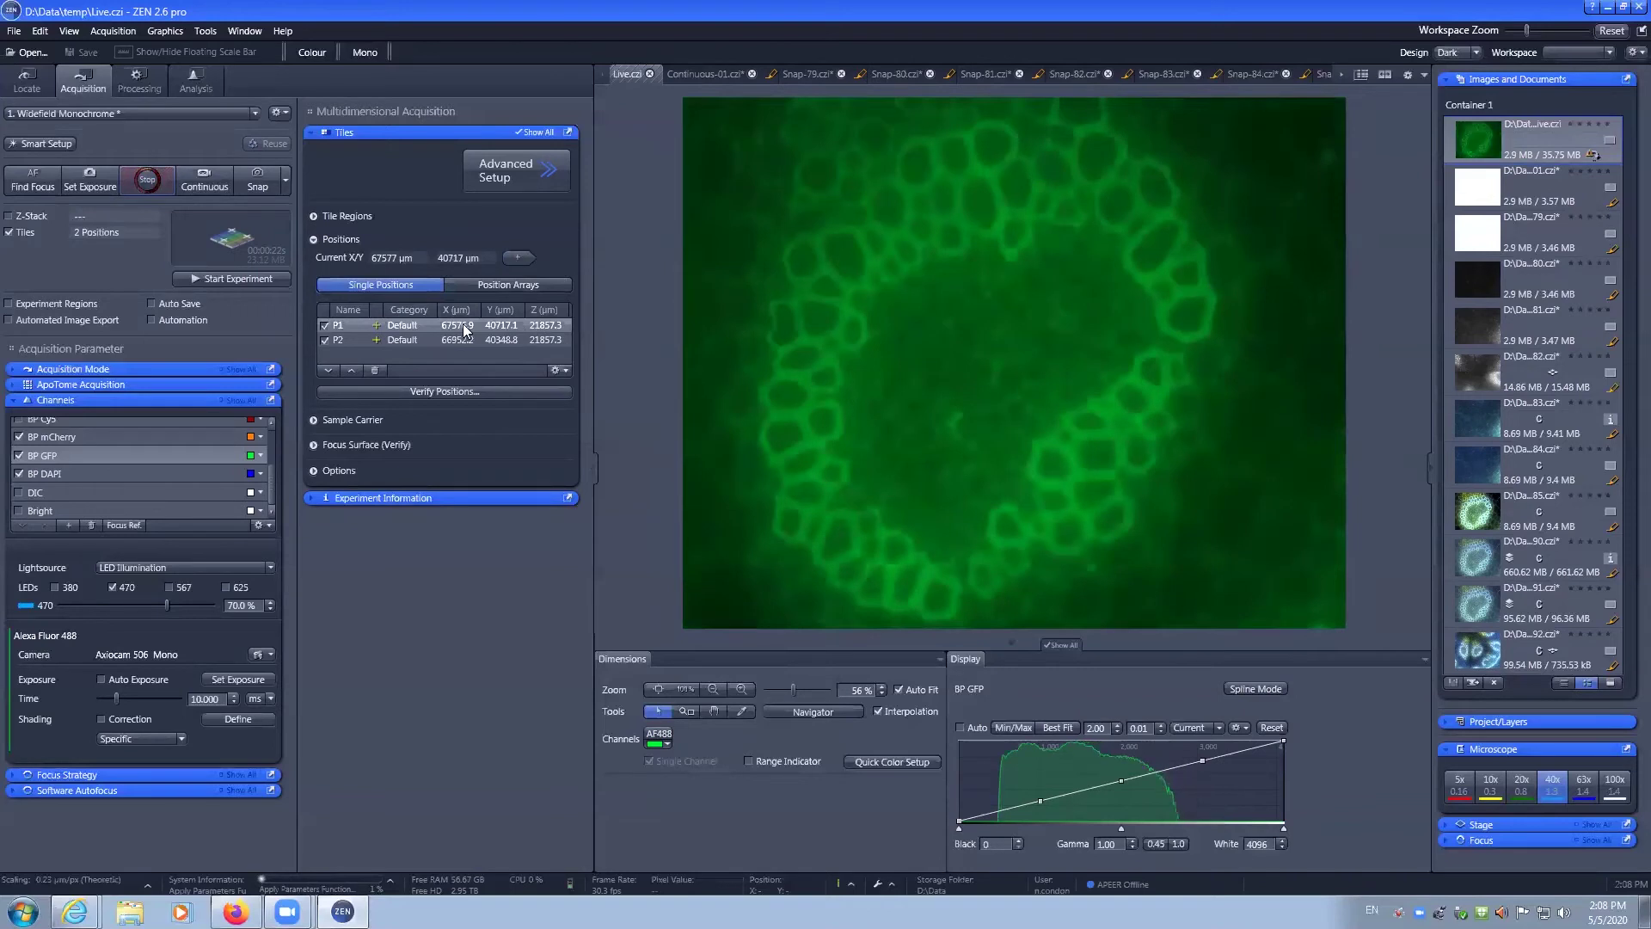
double_click(457, 341)
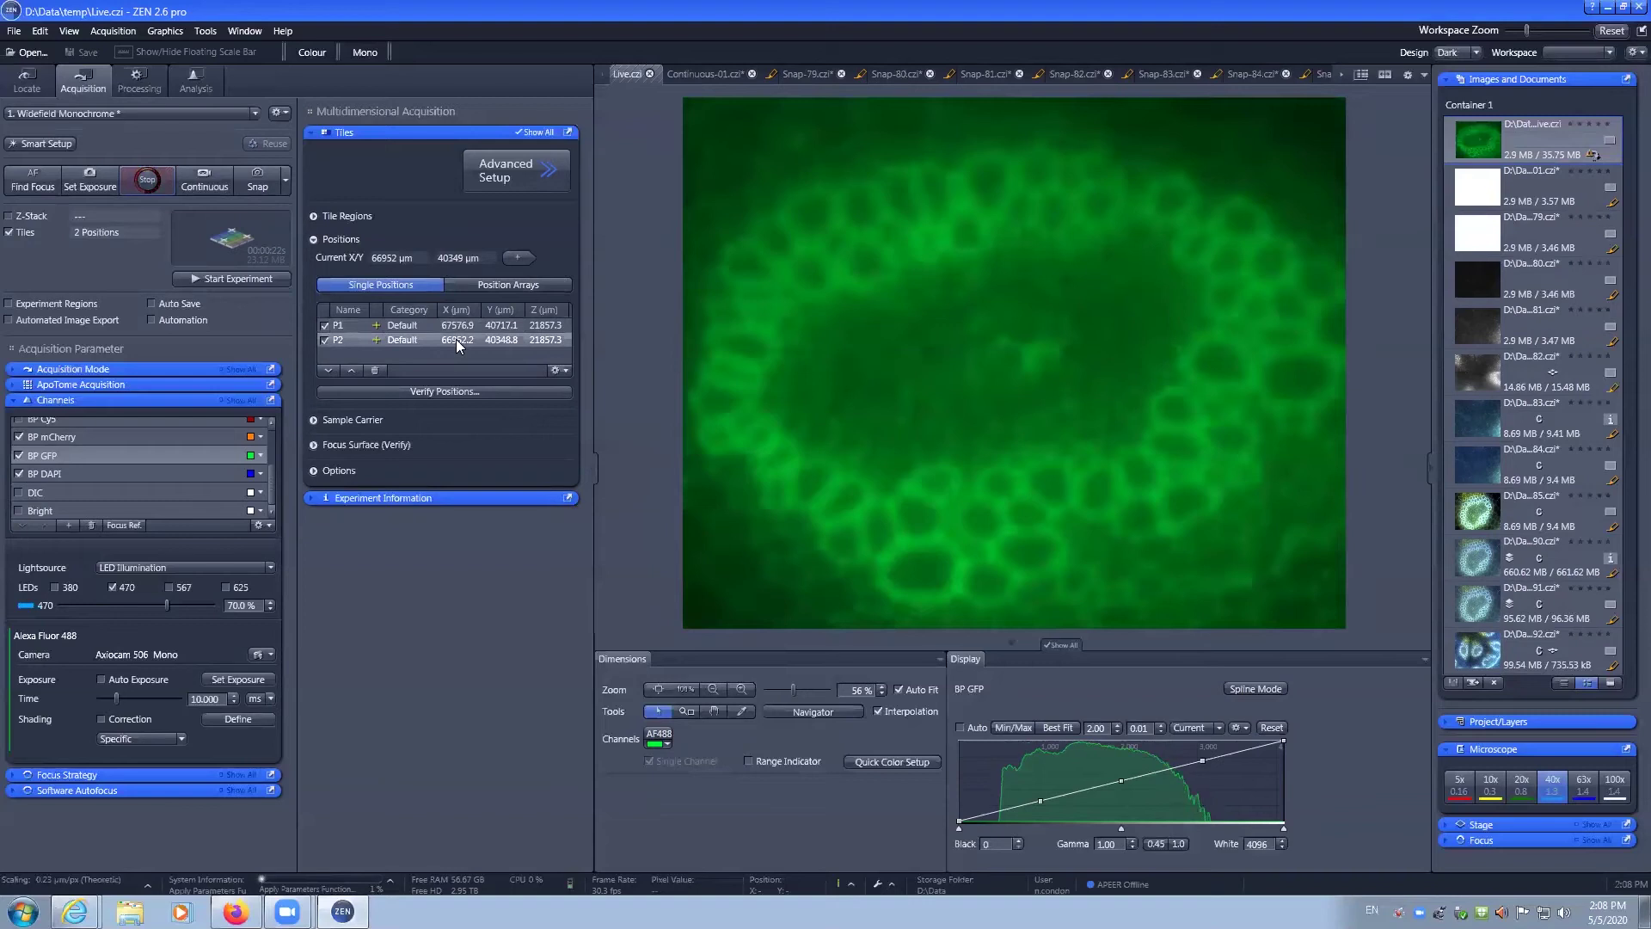
Step: Verify positions, keeping P1 at Z 21857.3 µm and refocusing P2 to Z 21839.1 µm
click(456, 391)
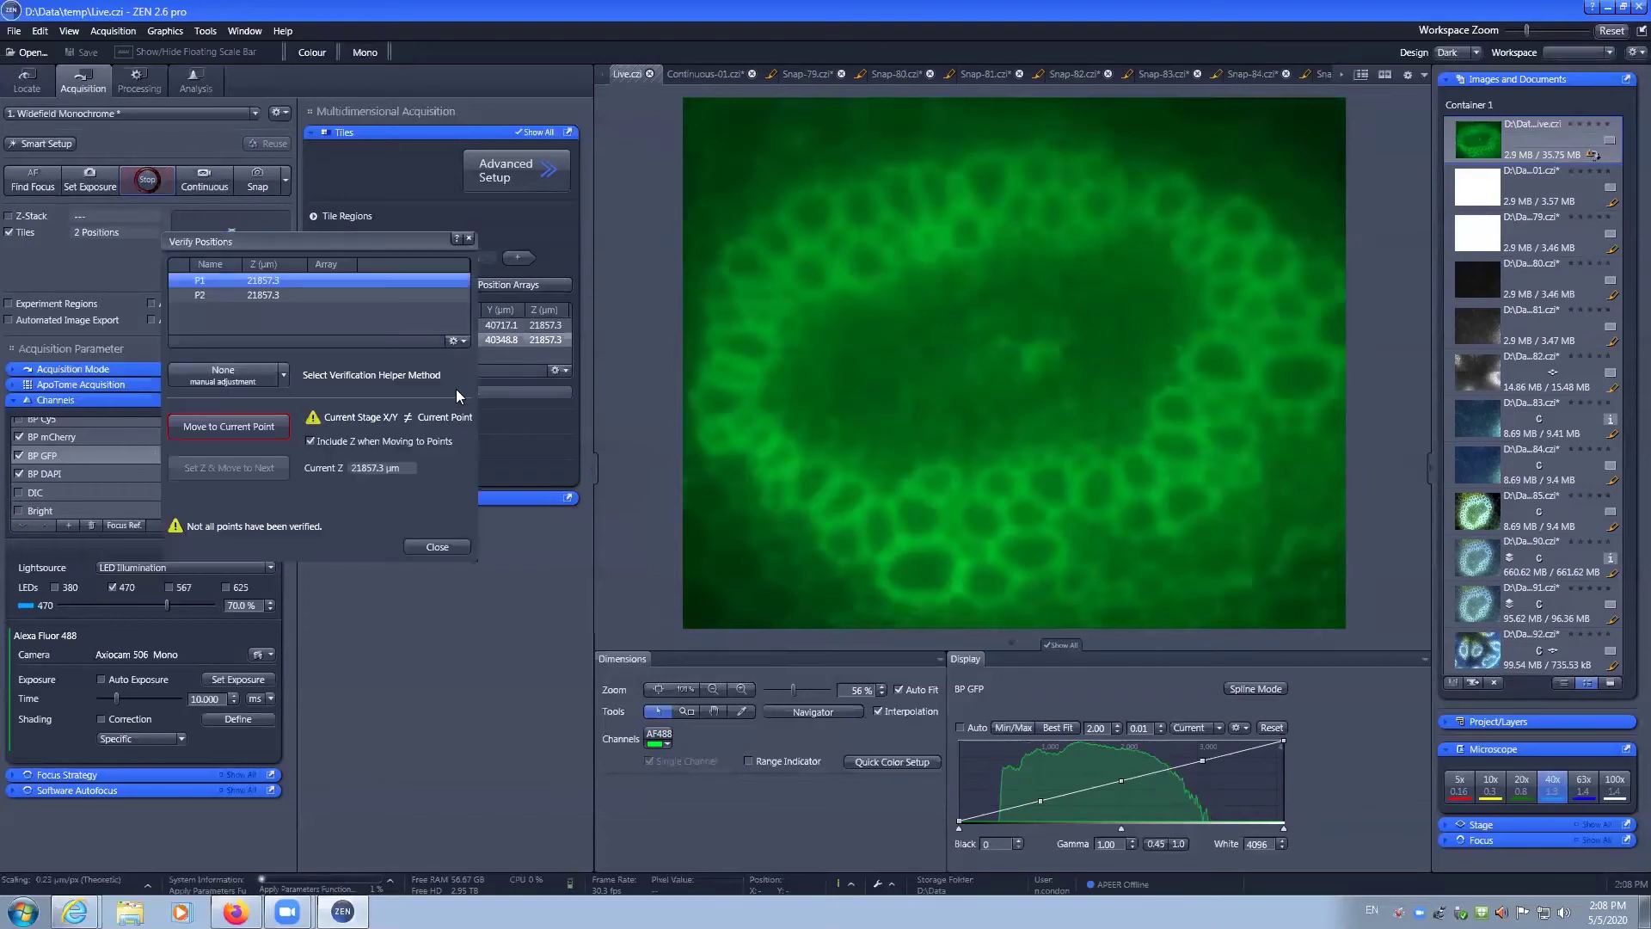
double_click(243, 283)
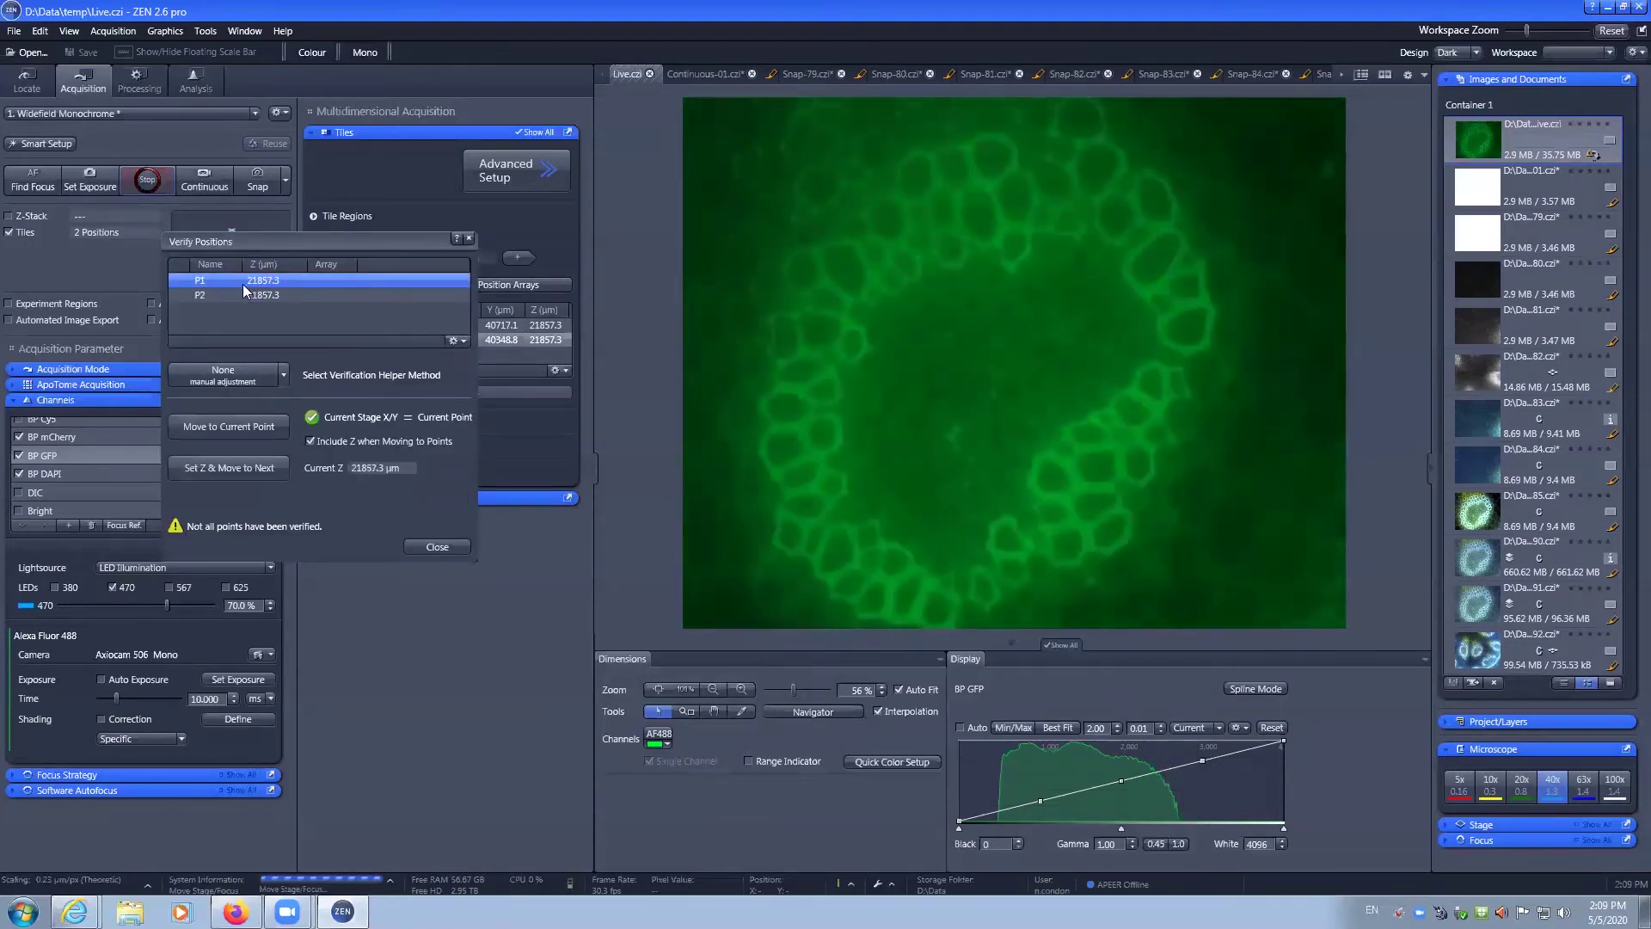
click(226, 468)
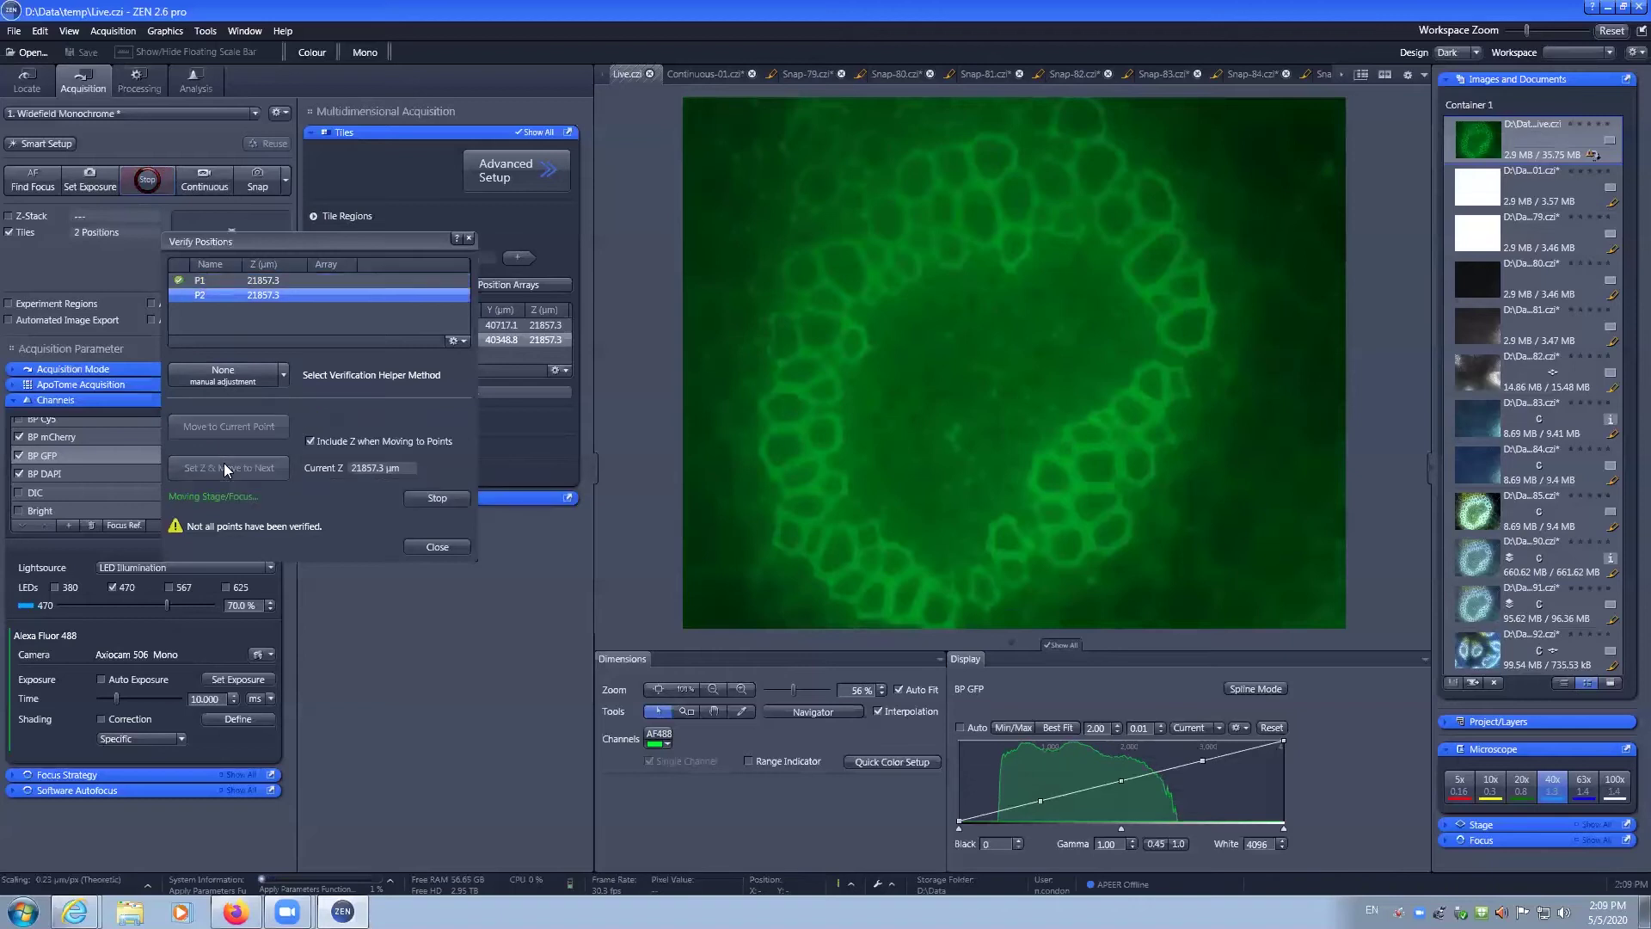
scroll(851, 419, down, 5)
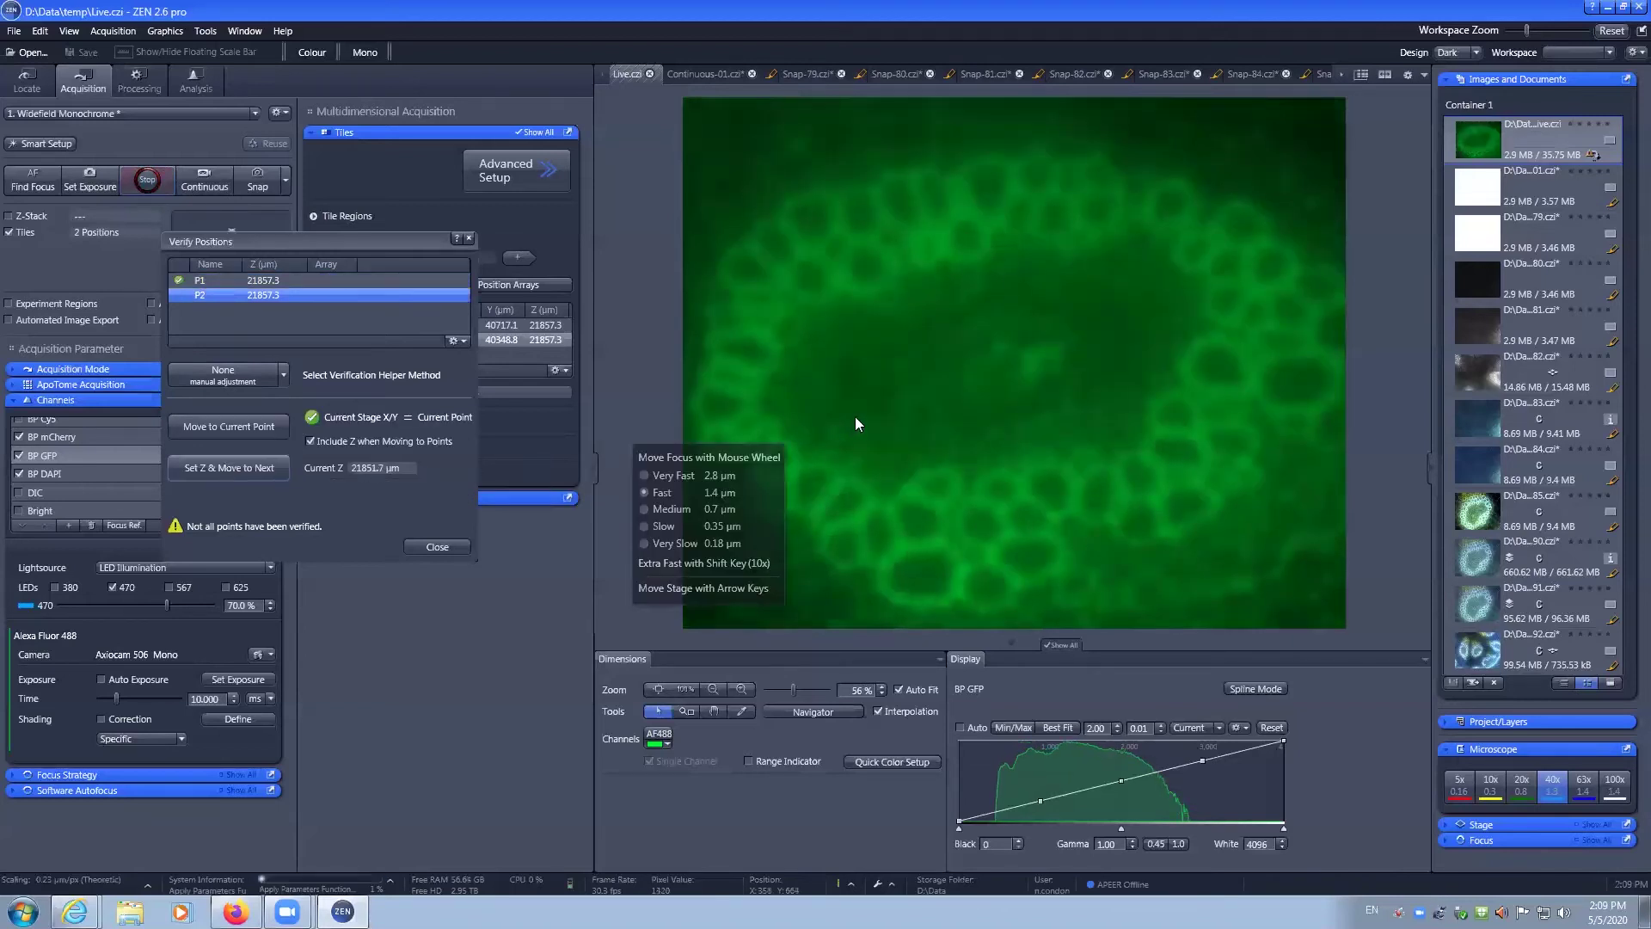
scroll(853, 418, down, 8)
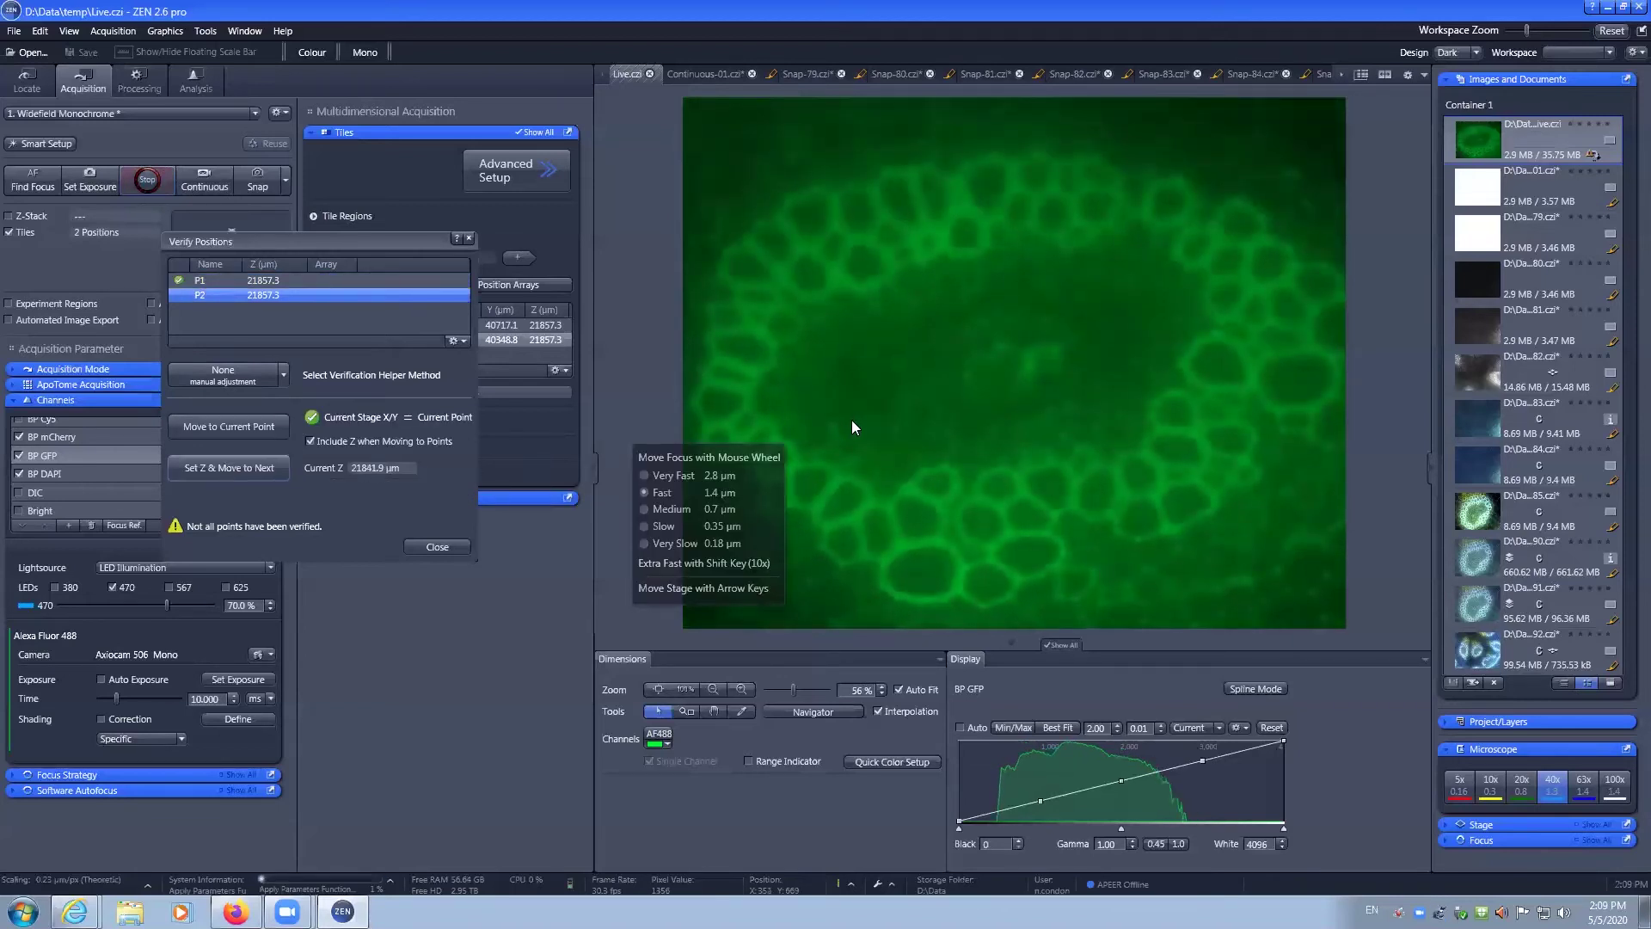
scroll(848, 421, up, 1)
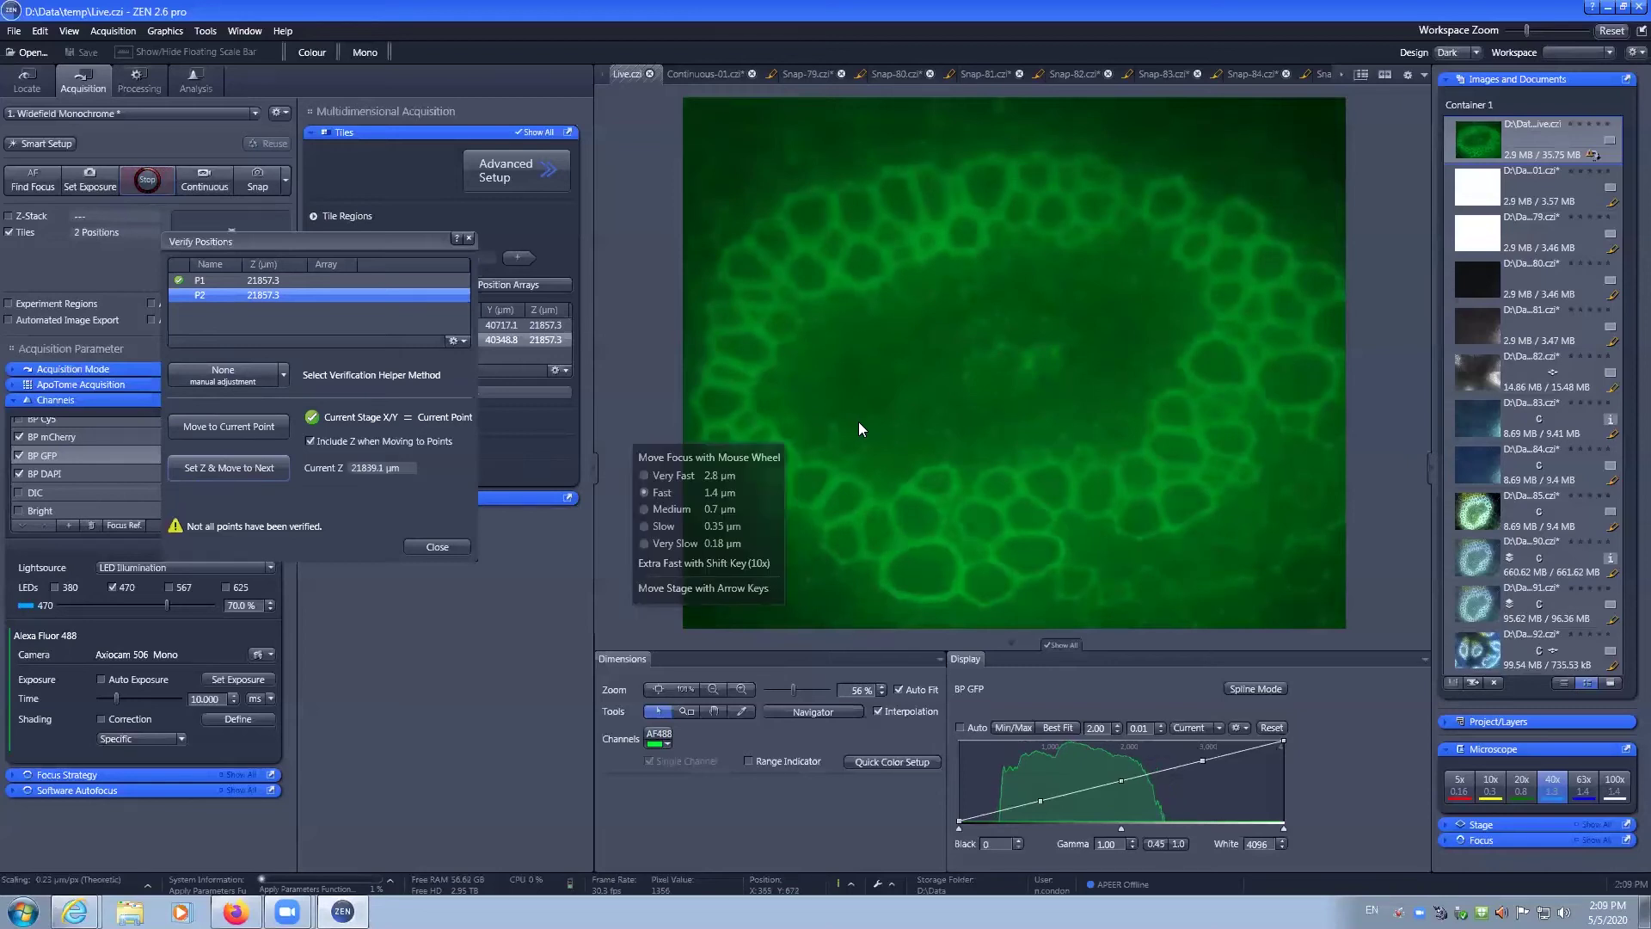
scroll(860, 426, down, 1)
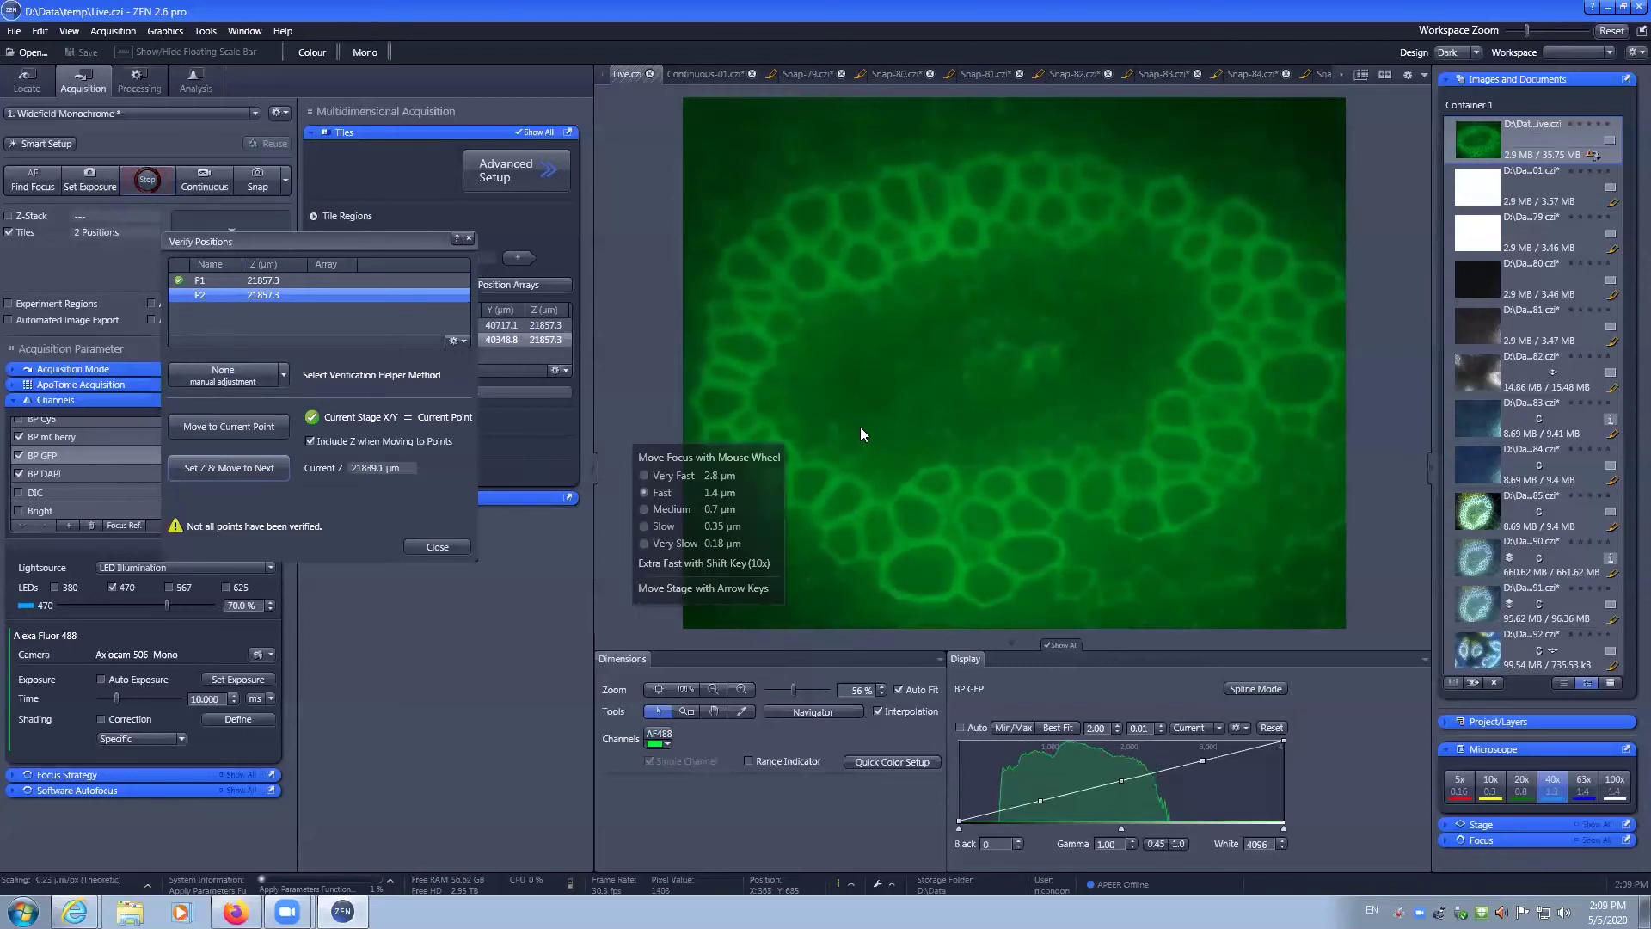
click(250, 468)
click(420, 544)
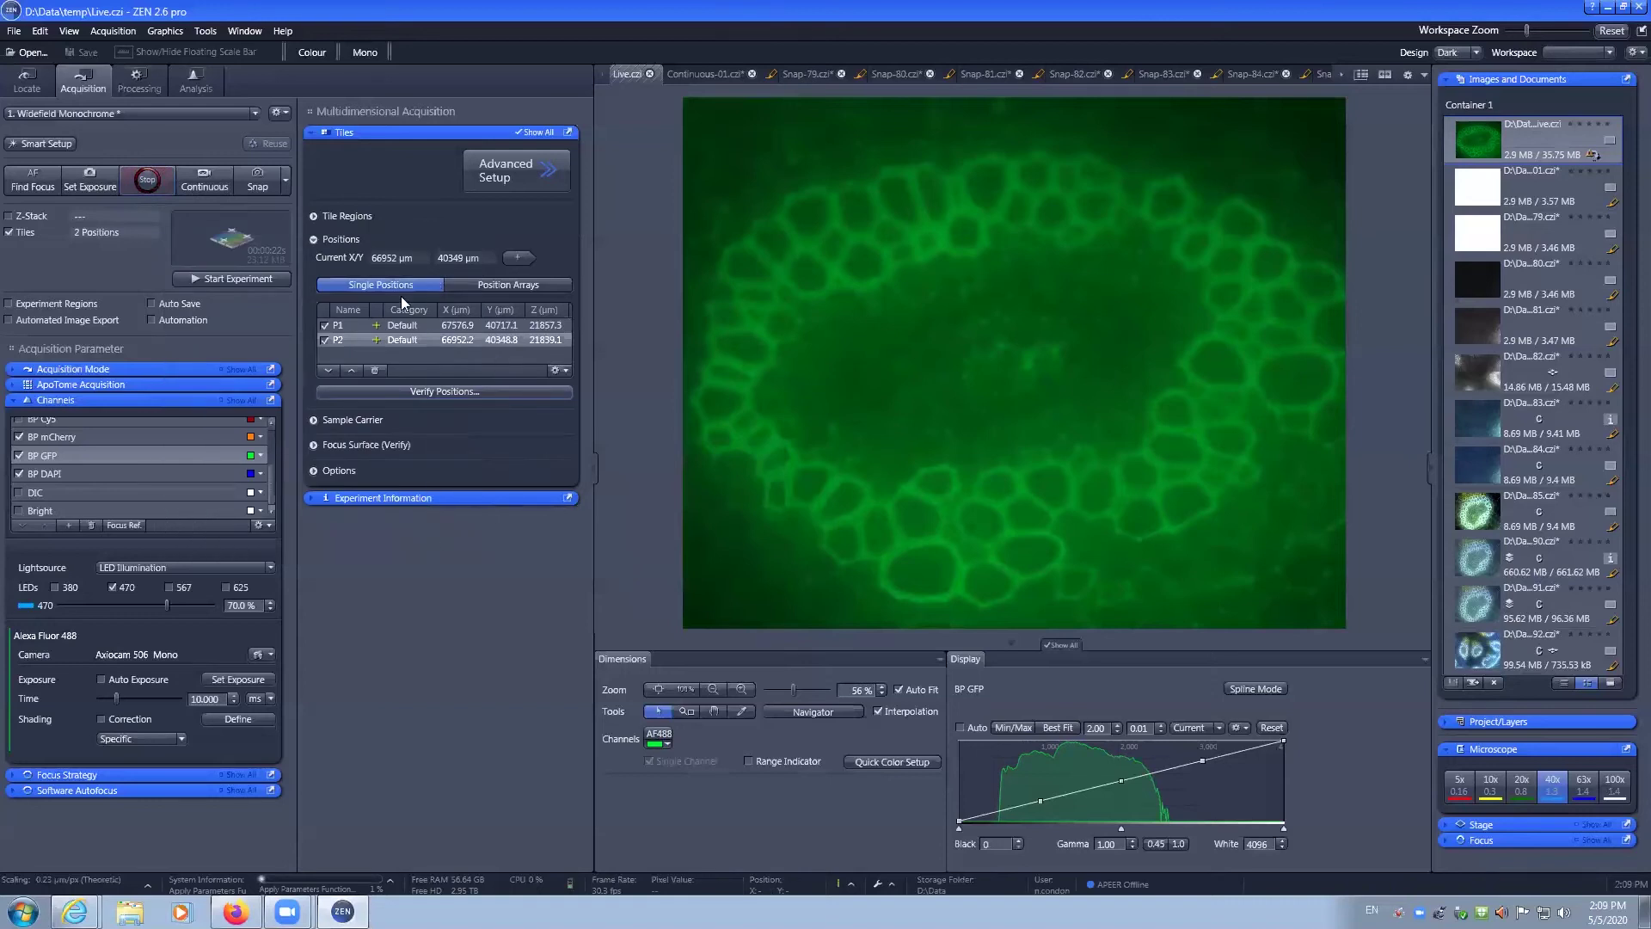
Step: Acquire the two-position tiles experiment as Experiment-93.czi and view its scene 2 (P2)
click(221, 278)
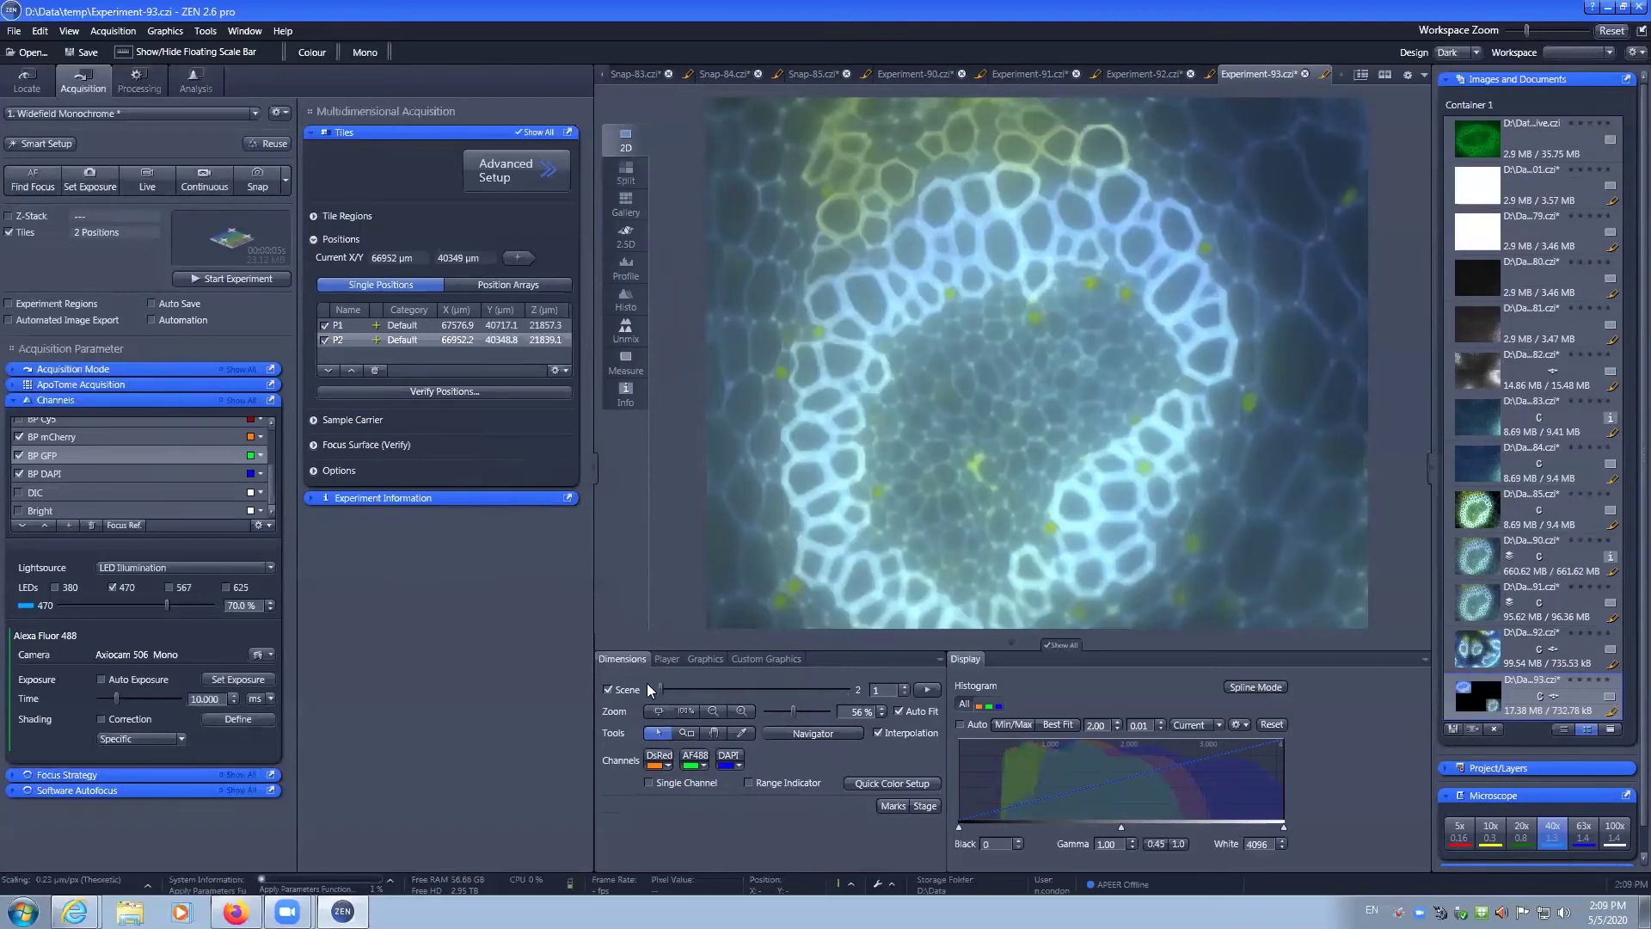
drag(659, 690, 715, 690)
click(315, 420)
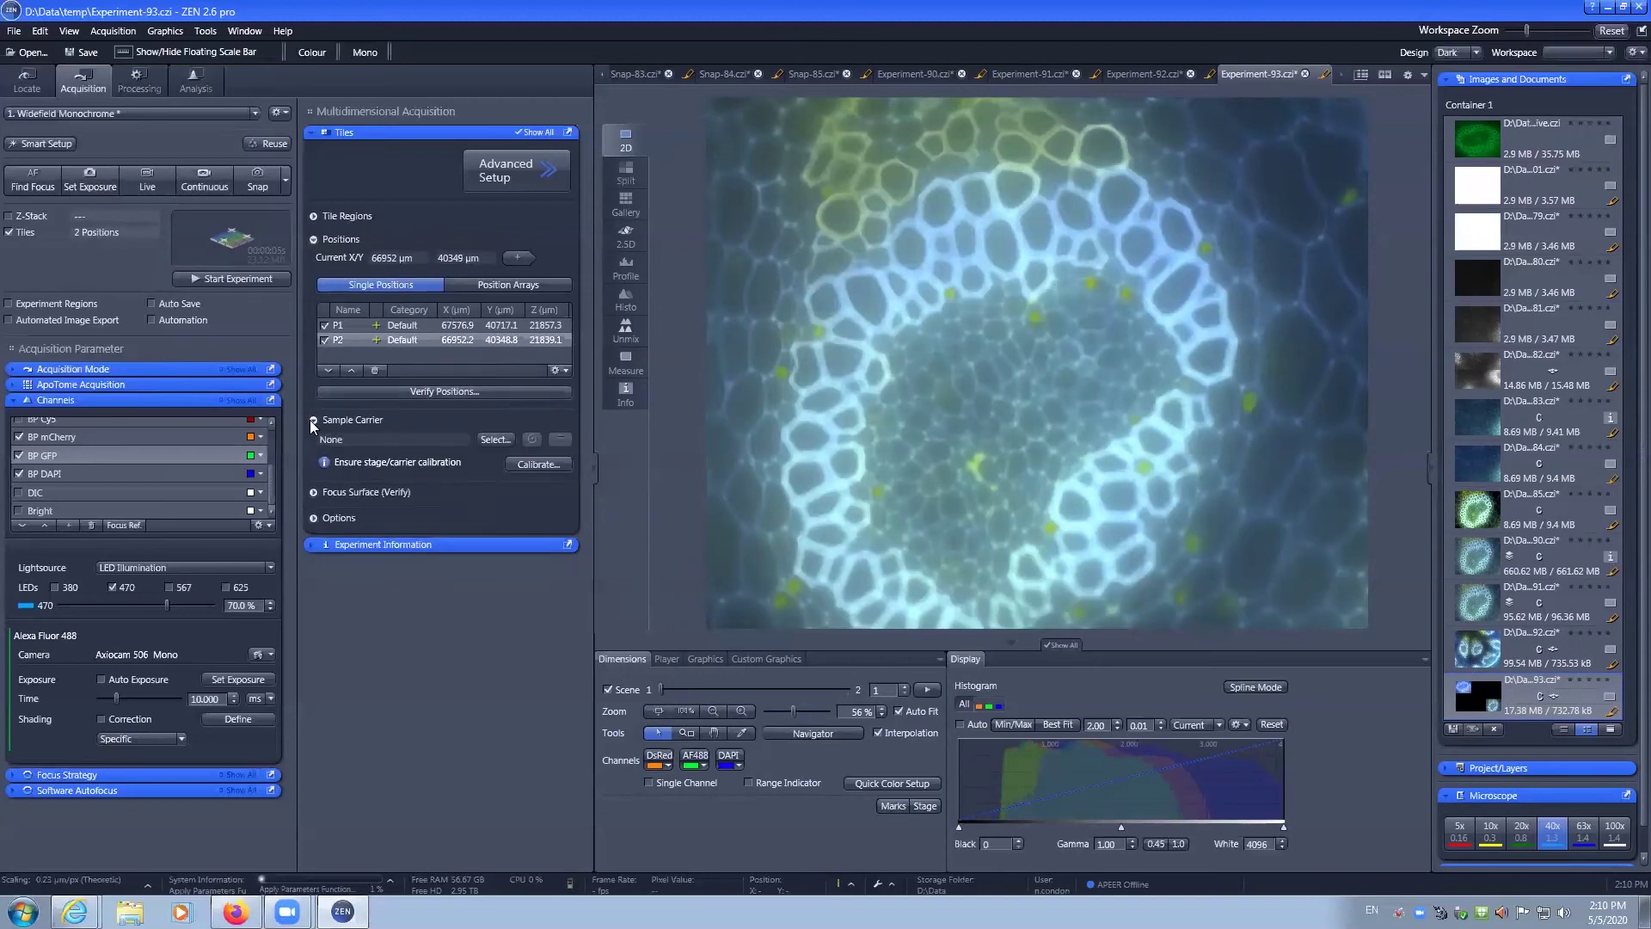
click(491, 438)
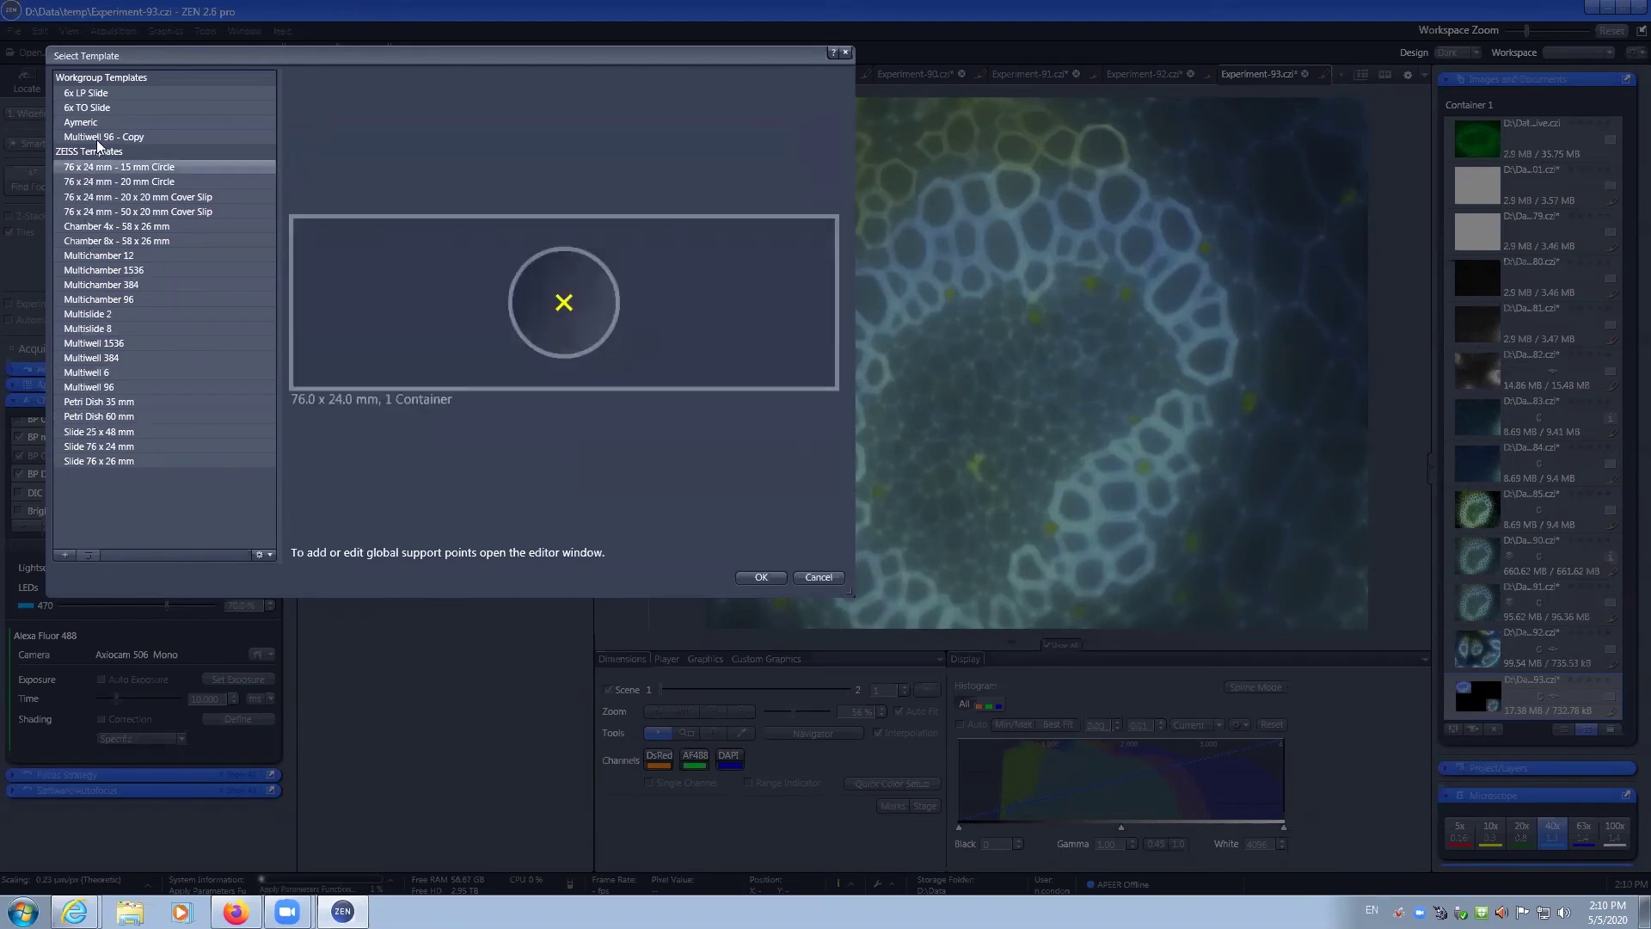
click(796, 577)
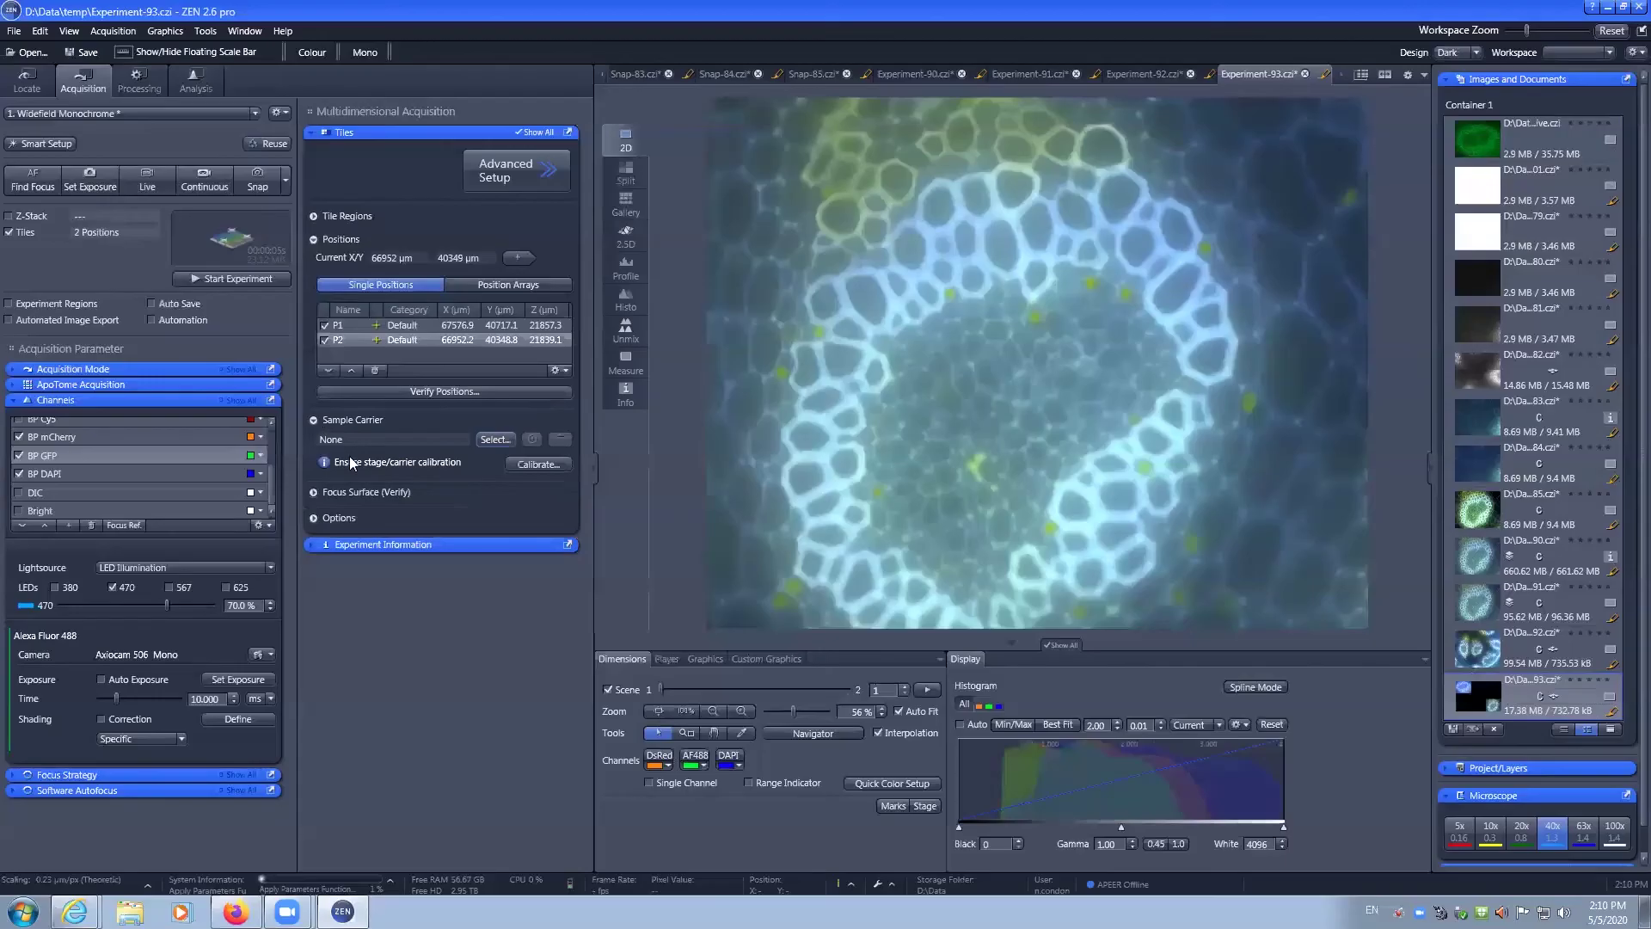
click(315, 420)
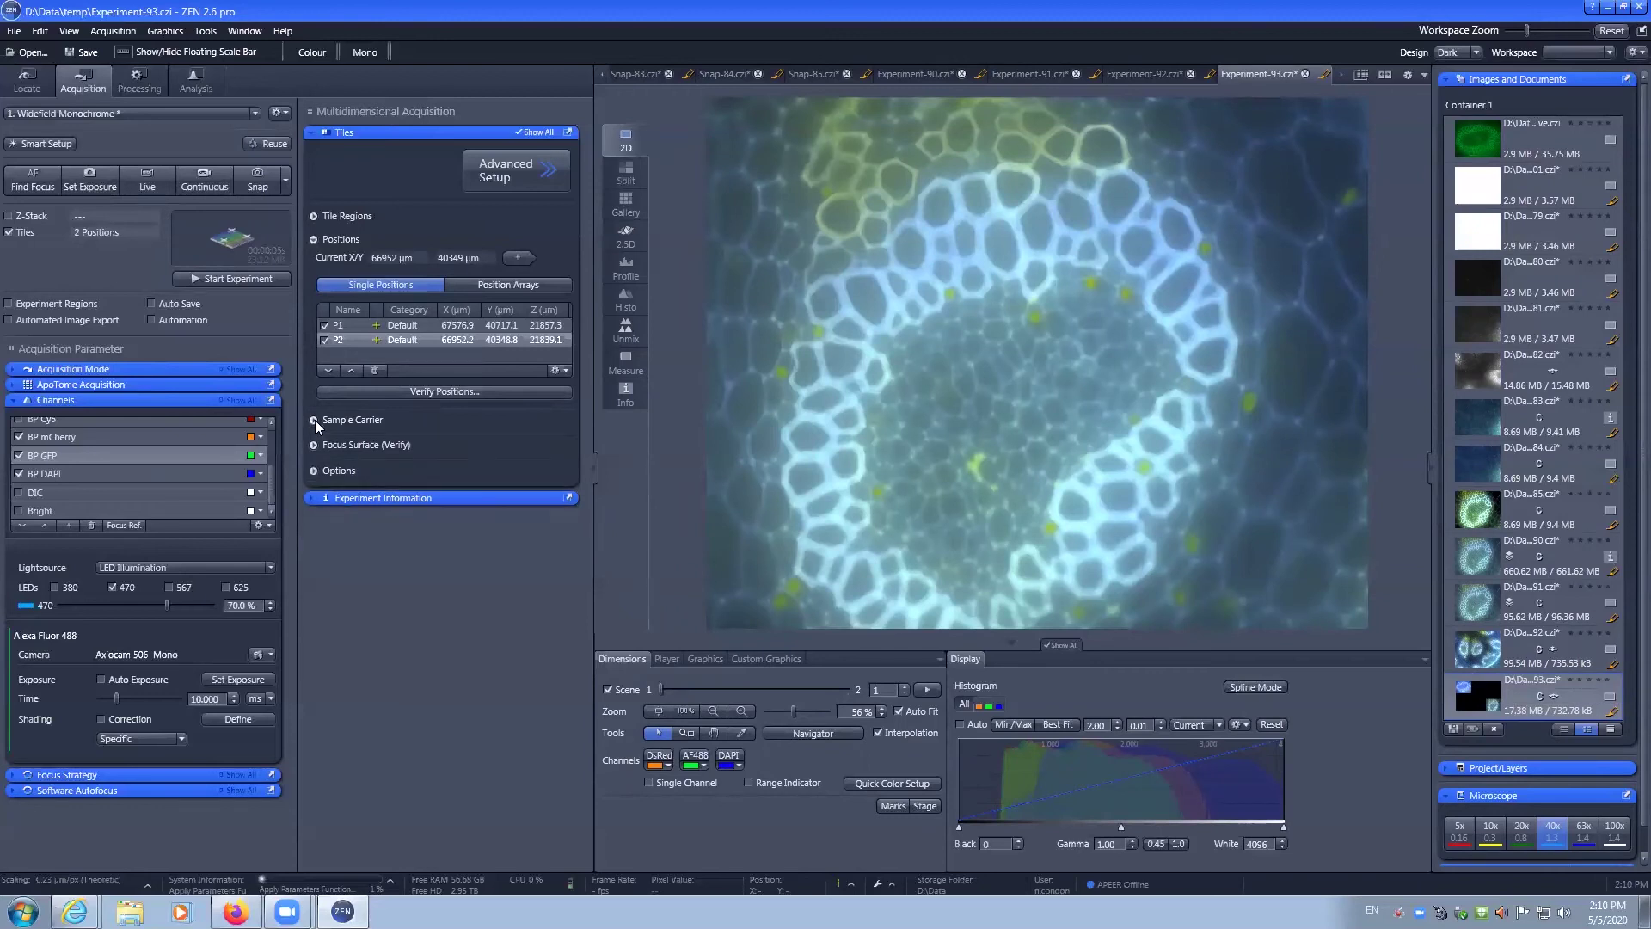
click(315, 445)
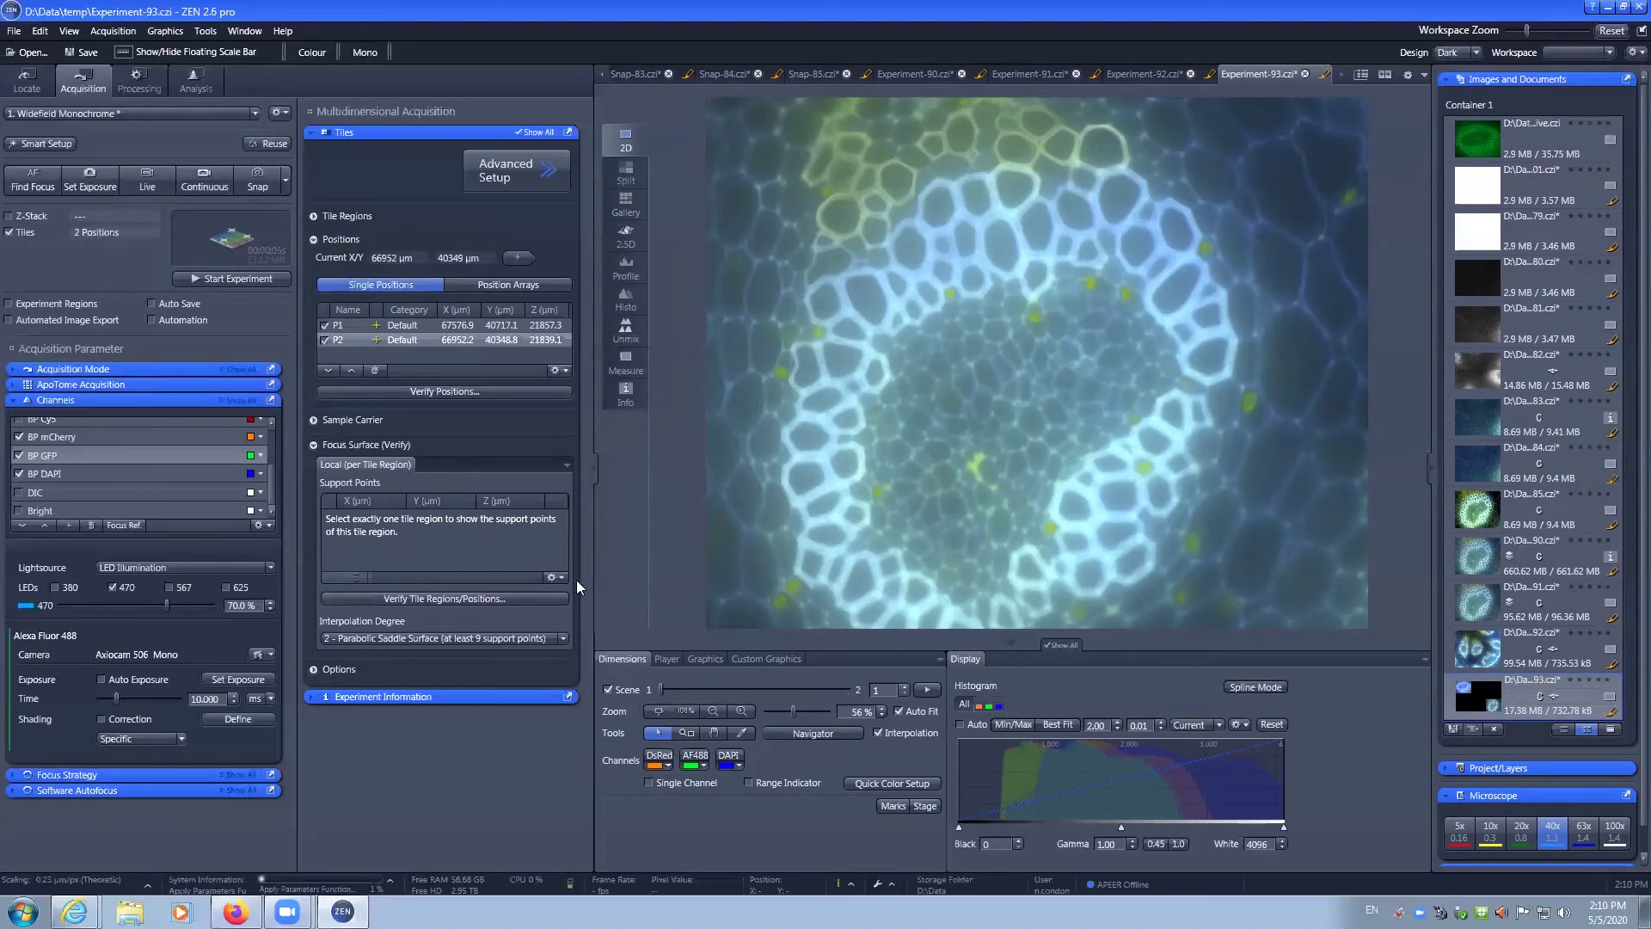
click(313, 445)
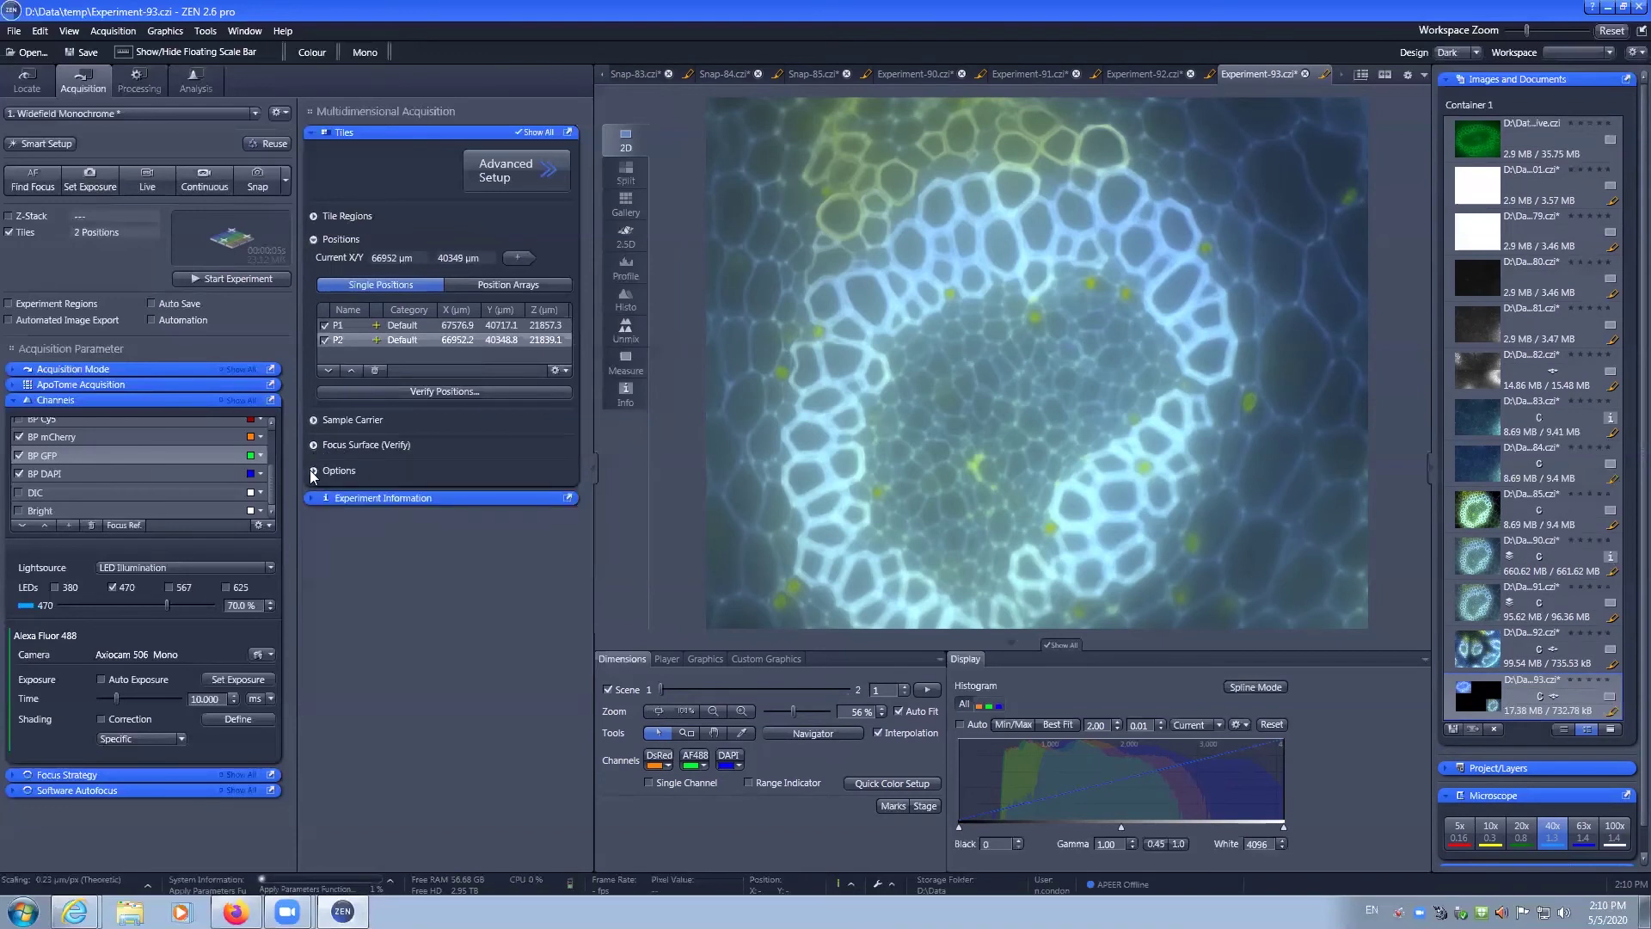
Step: Review tile Options, keeping 10 % overlap and Meander travel, then collapse Positions and Options
click(313, 471)
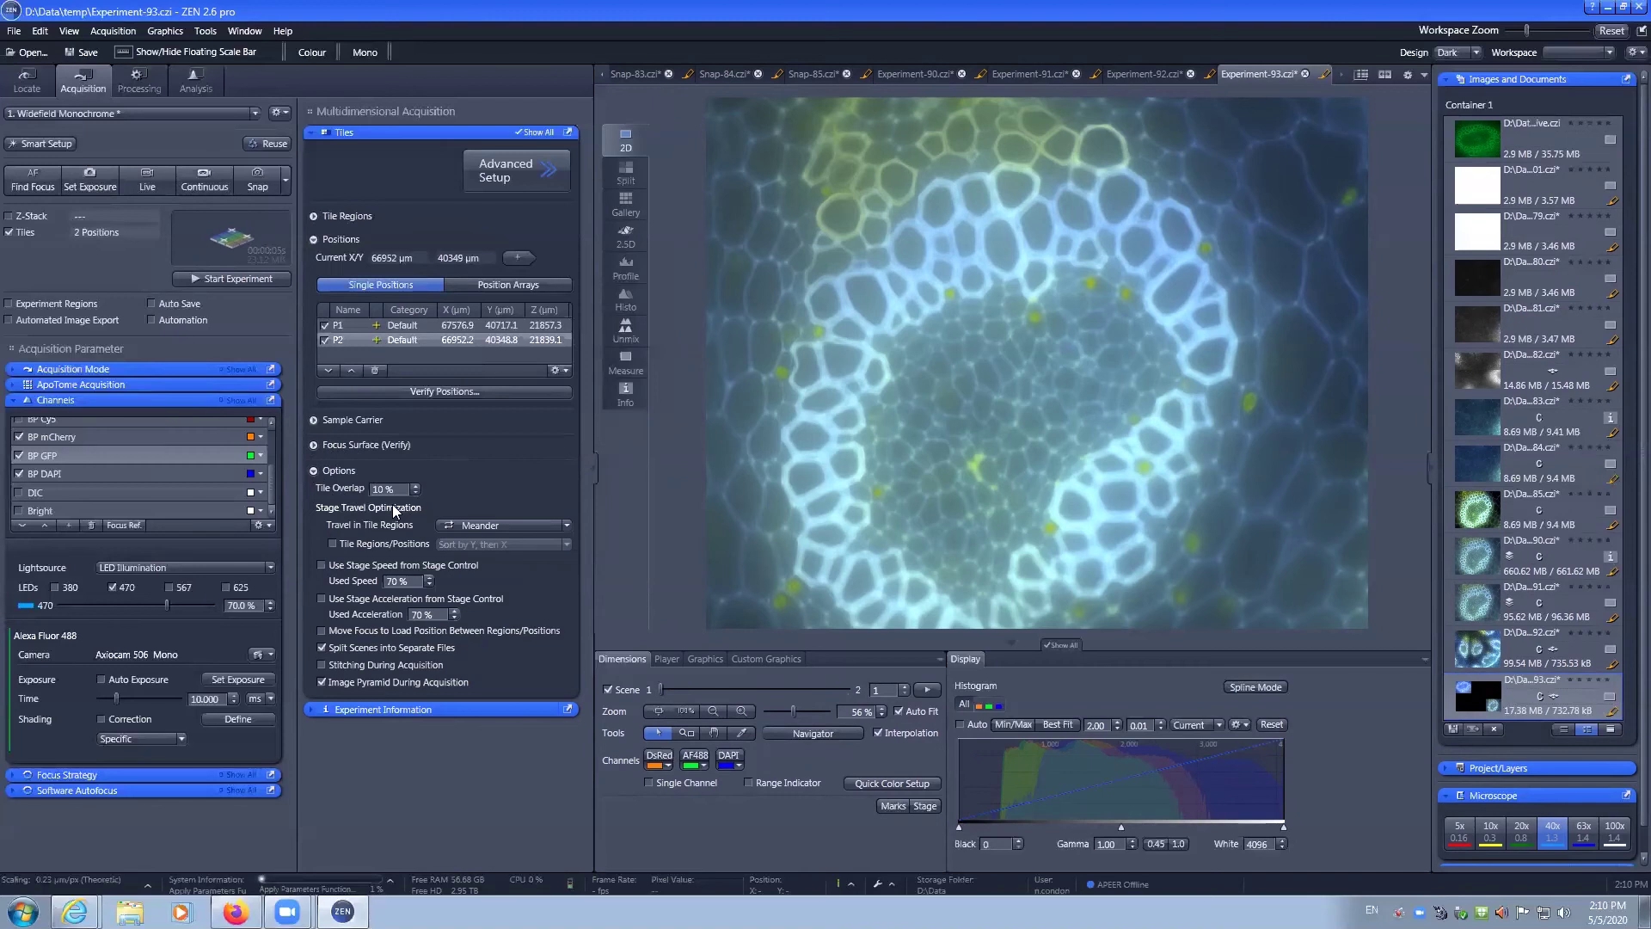
click(452, 526)
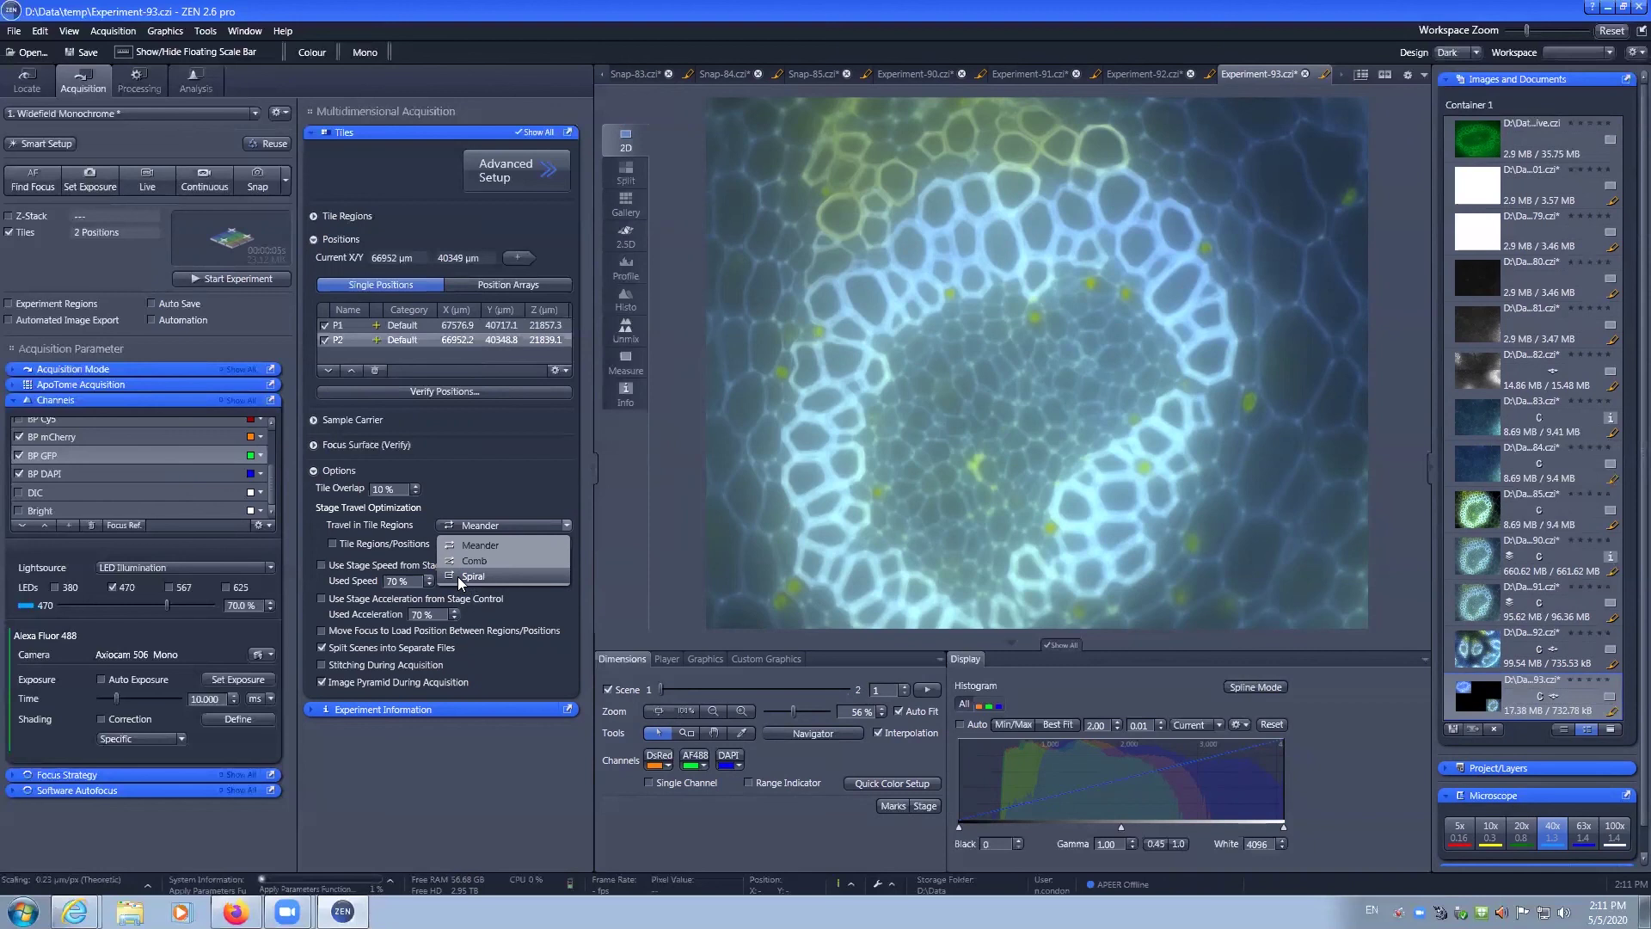
click(470, 490)
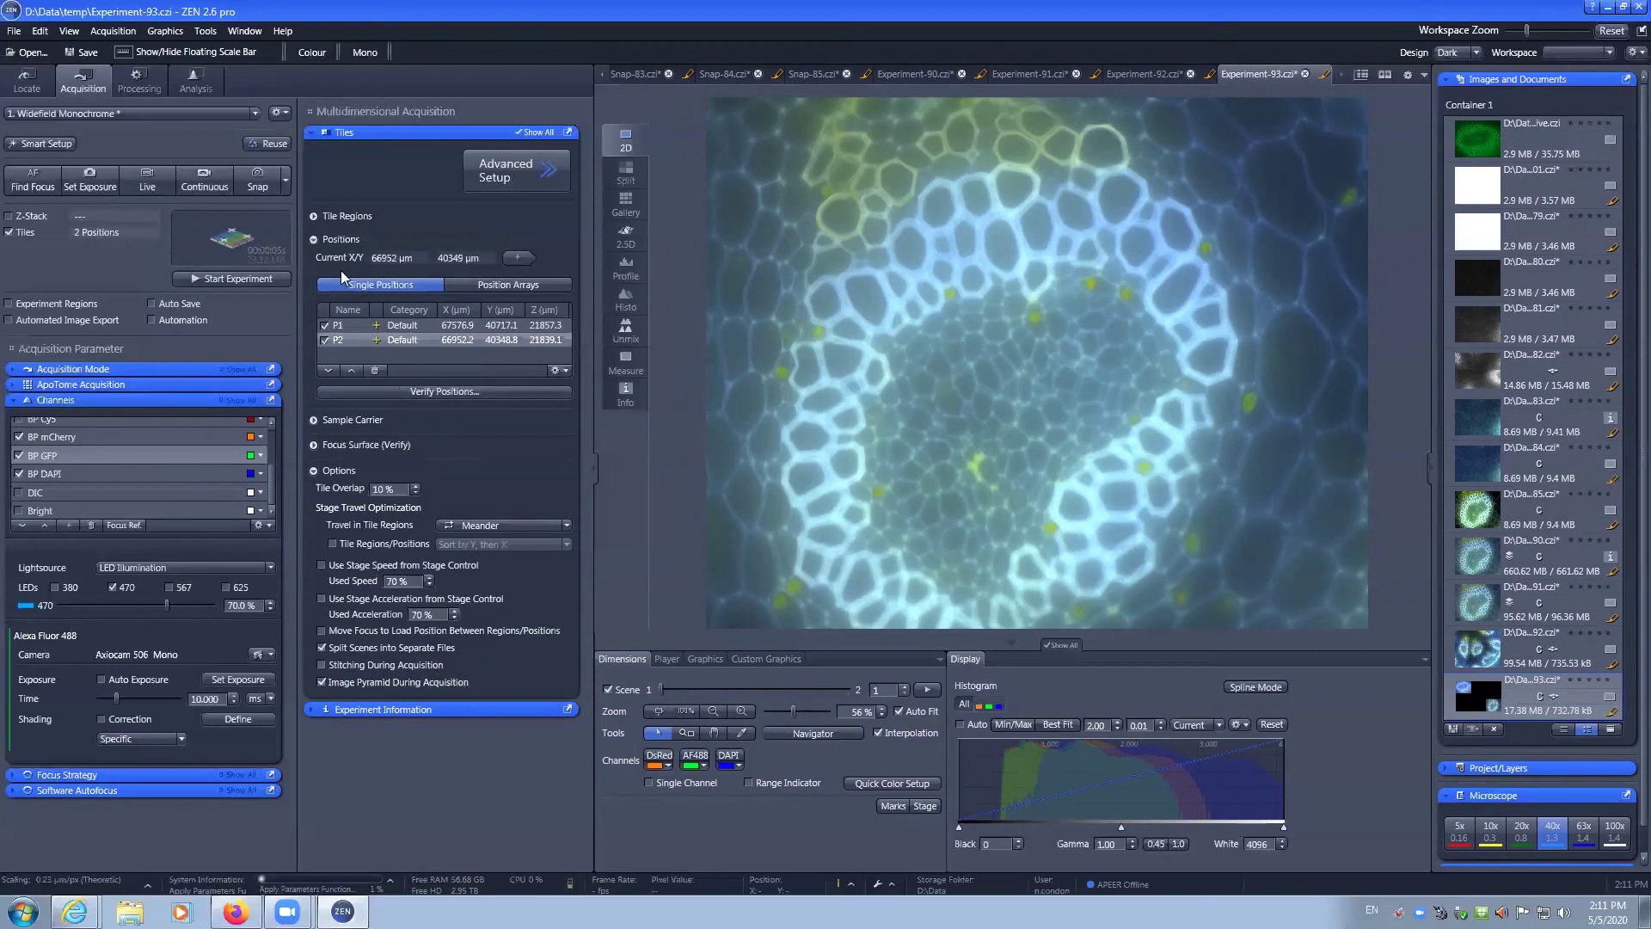
click(314, 240)
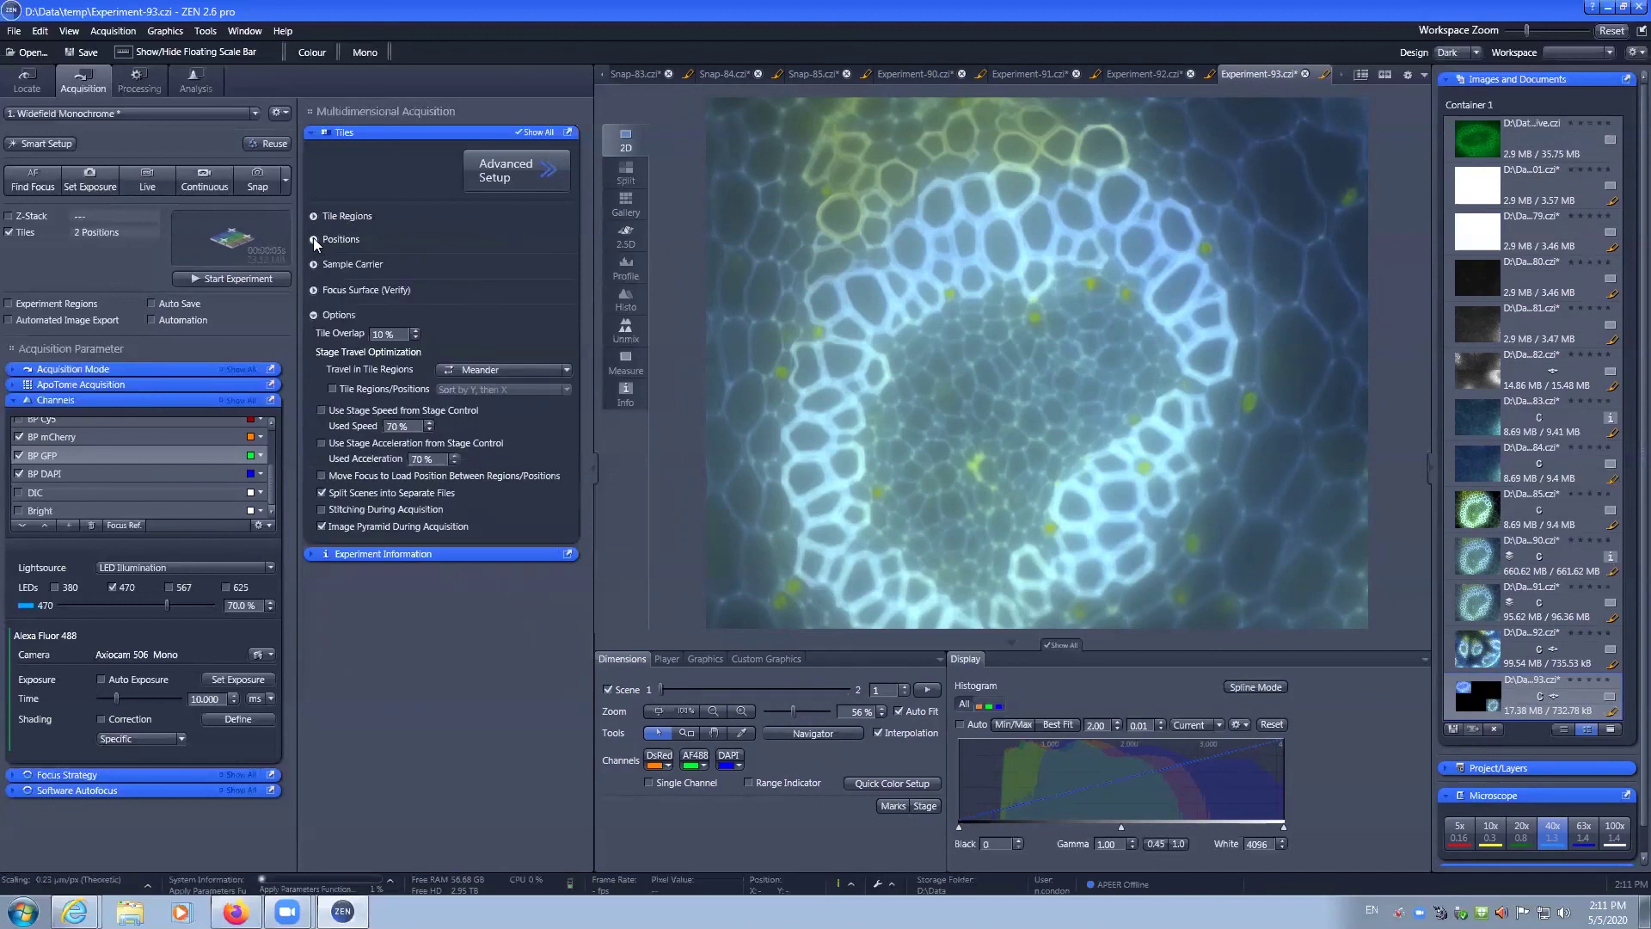
click(313, 315)
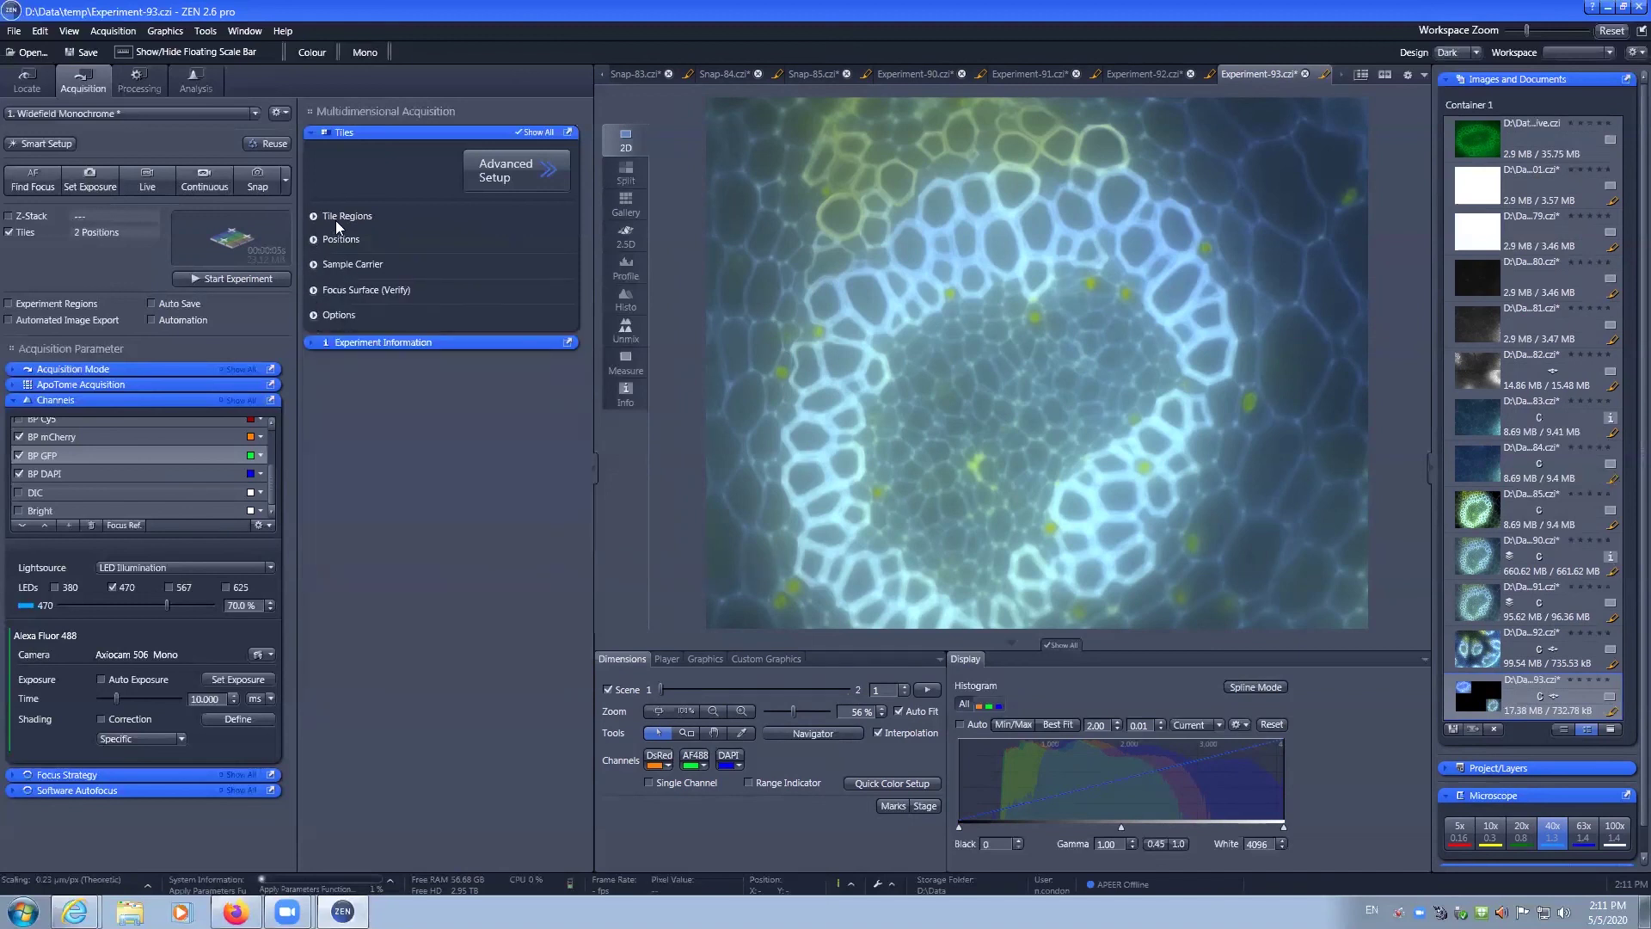